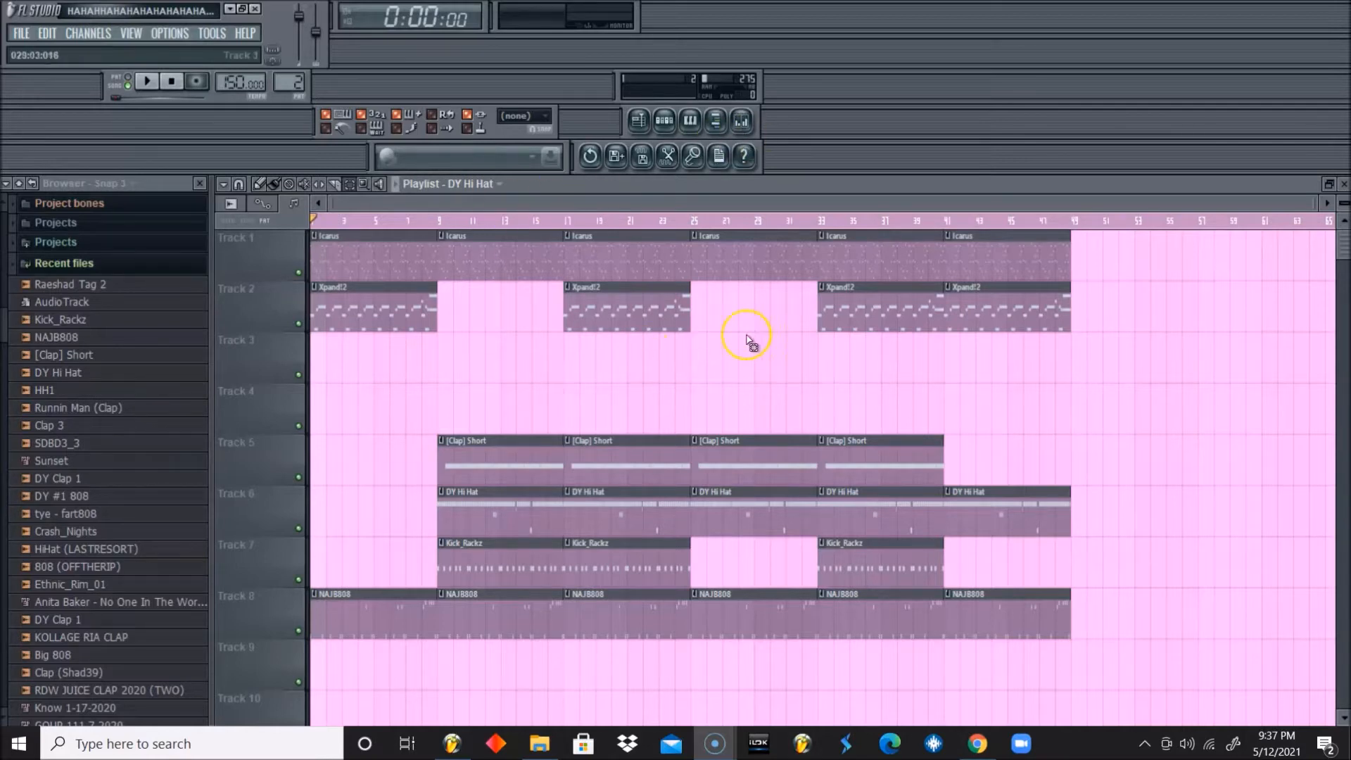
Play the arrangement from the start through about bar 17 and stop playback
click(234, 183)
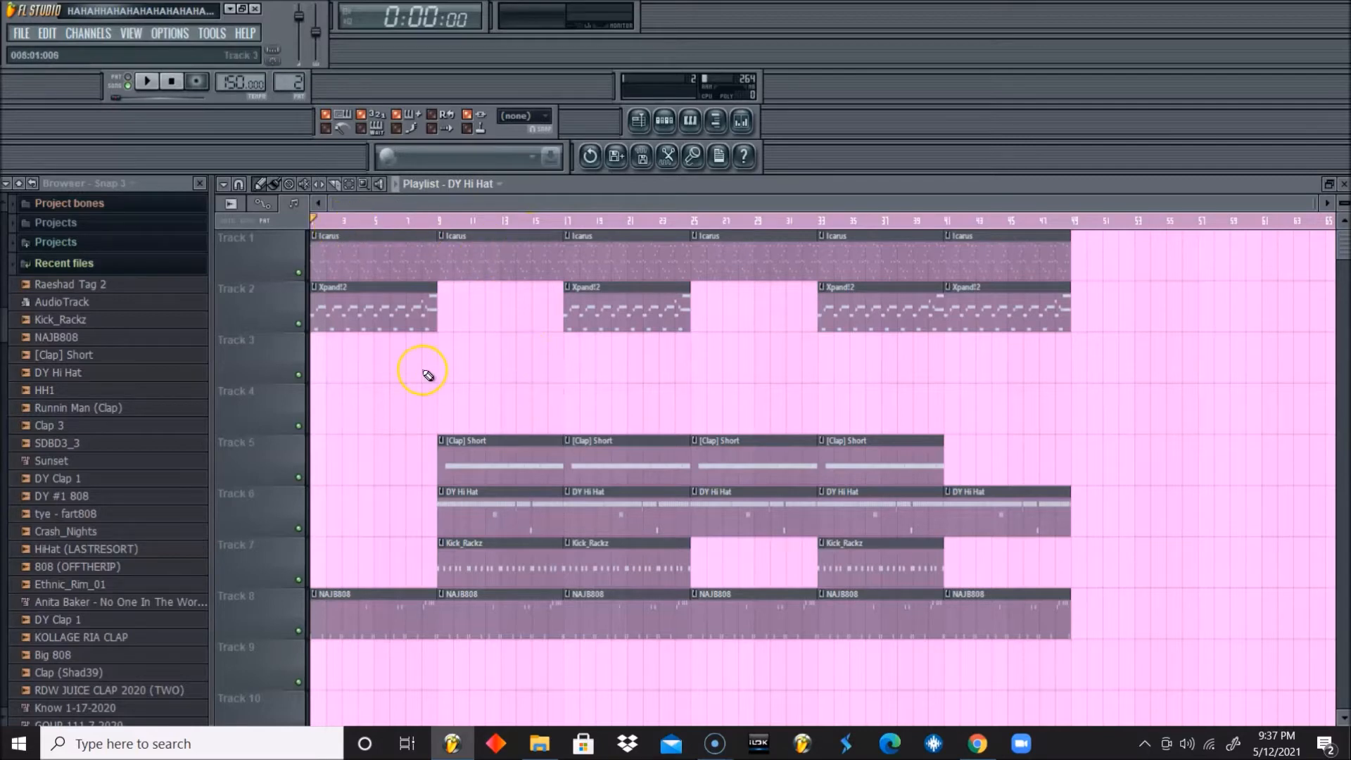
key(space)
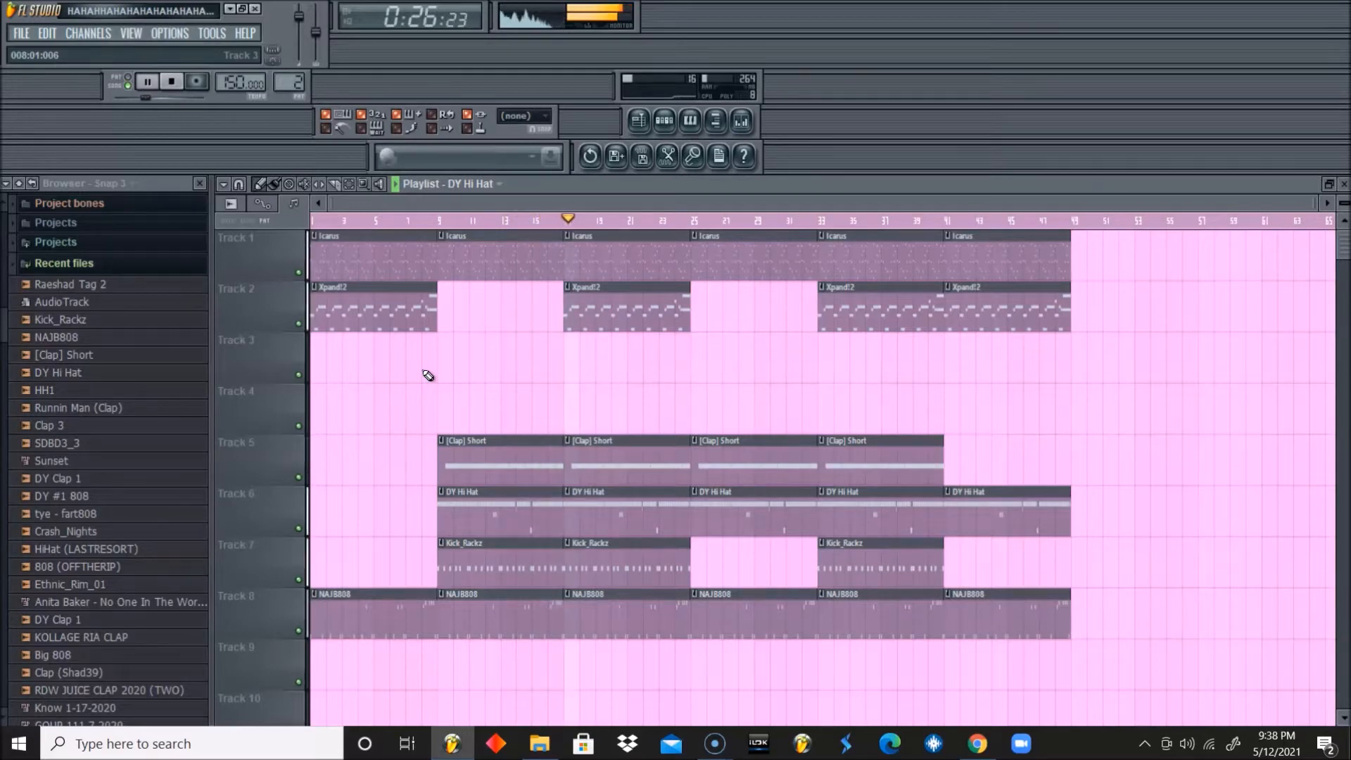
key(space)
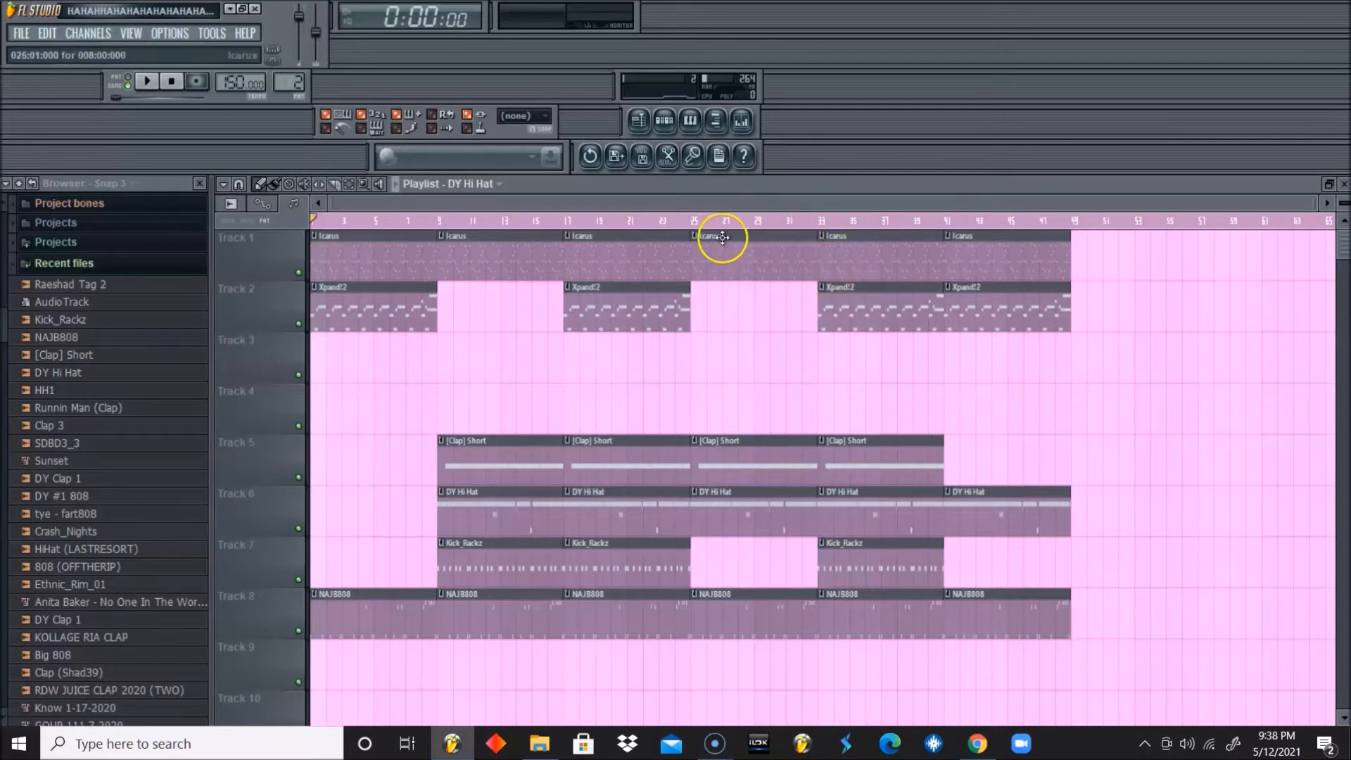
Open the Icarus channel settings and the mixer at Insert 1, and briefly play the song to check the track's signal
click(690, 120)
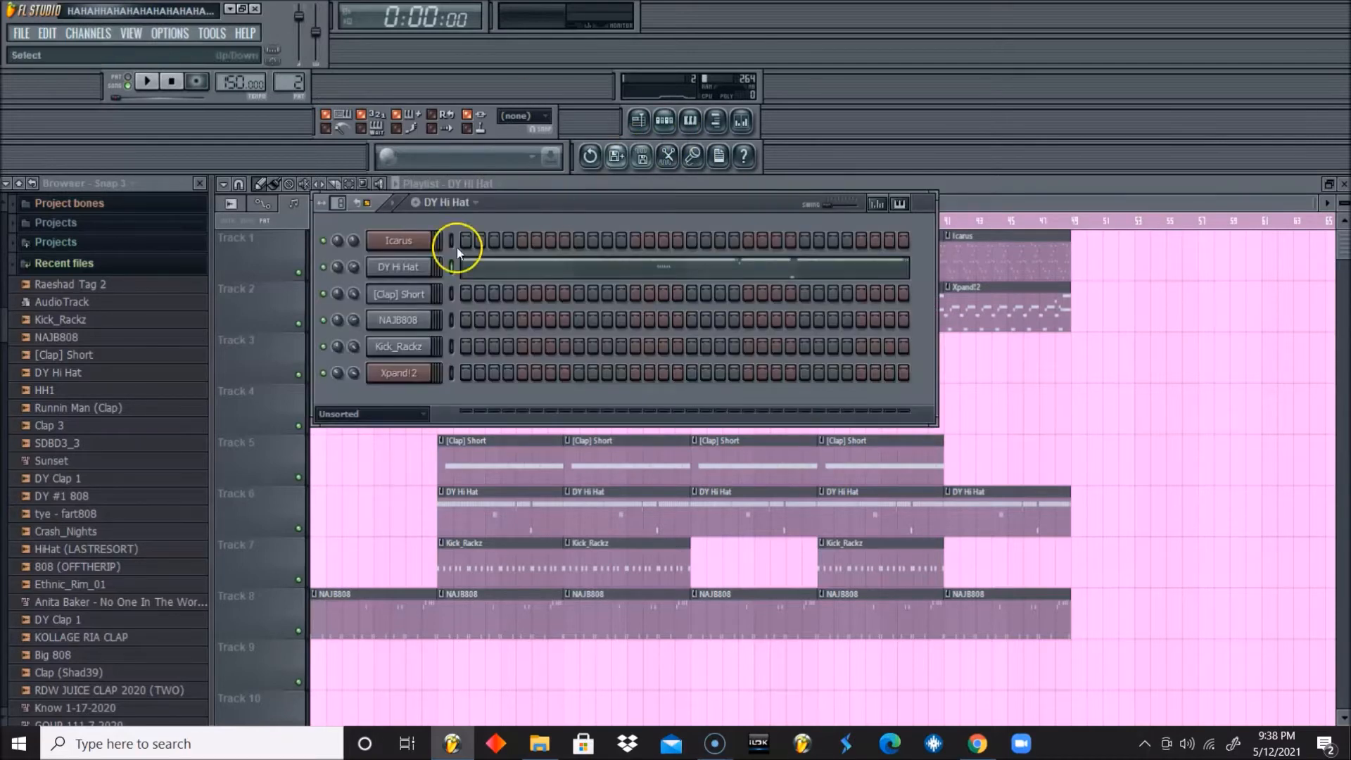
click(427, 242)
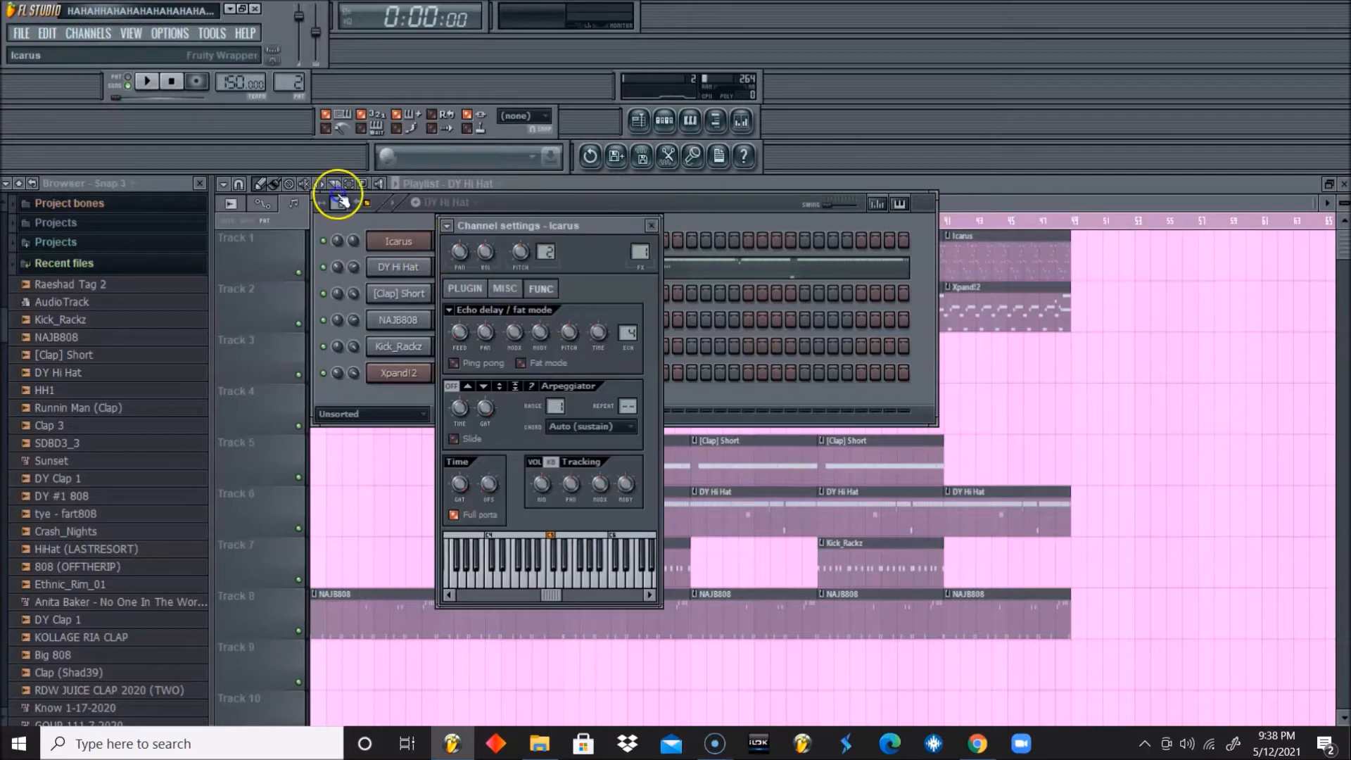
click(716, 120)
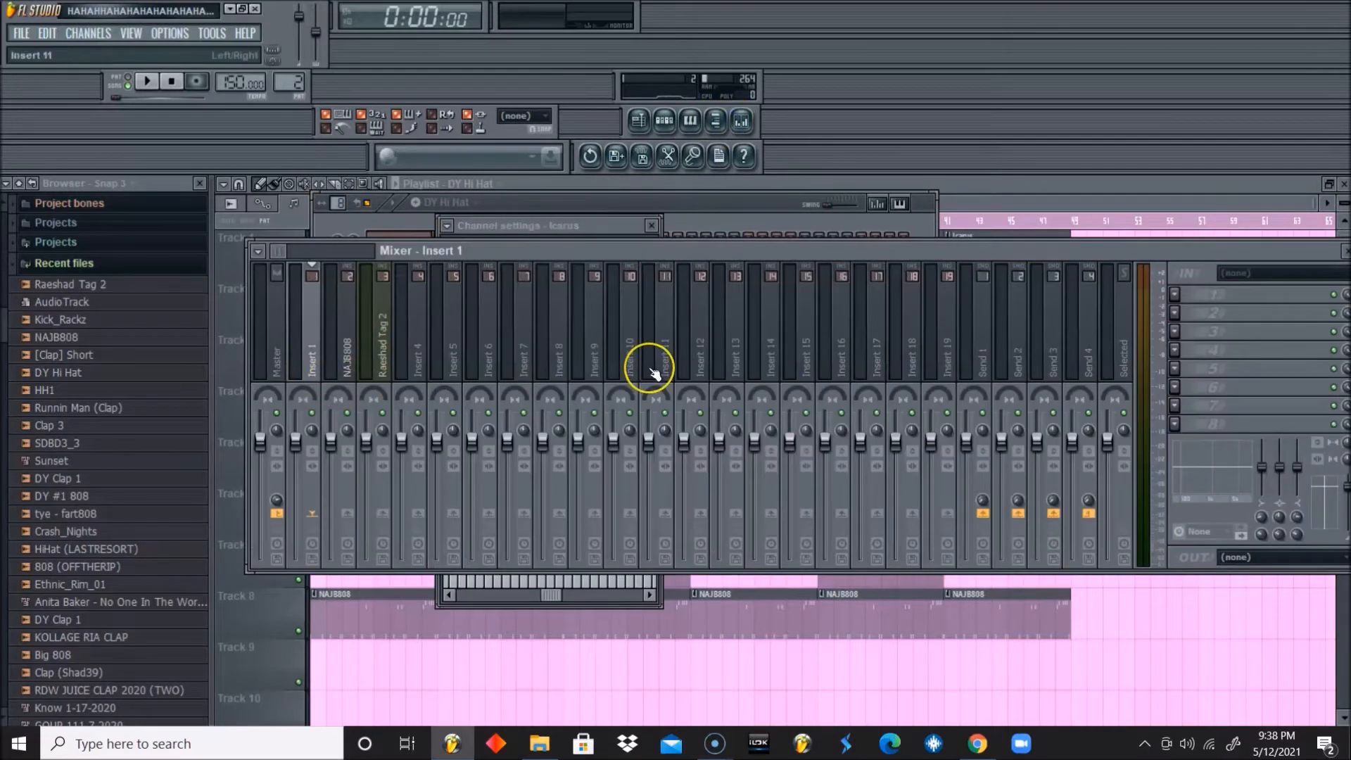
key(space)
key(space)
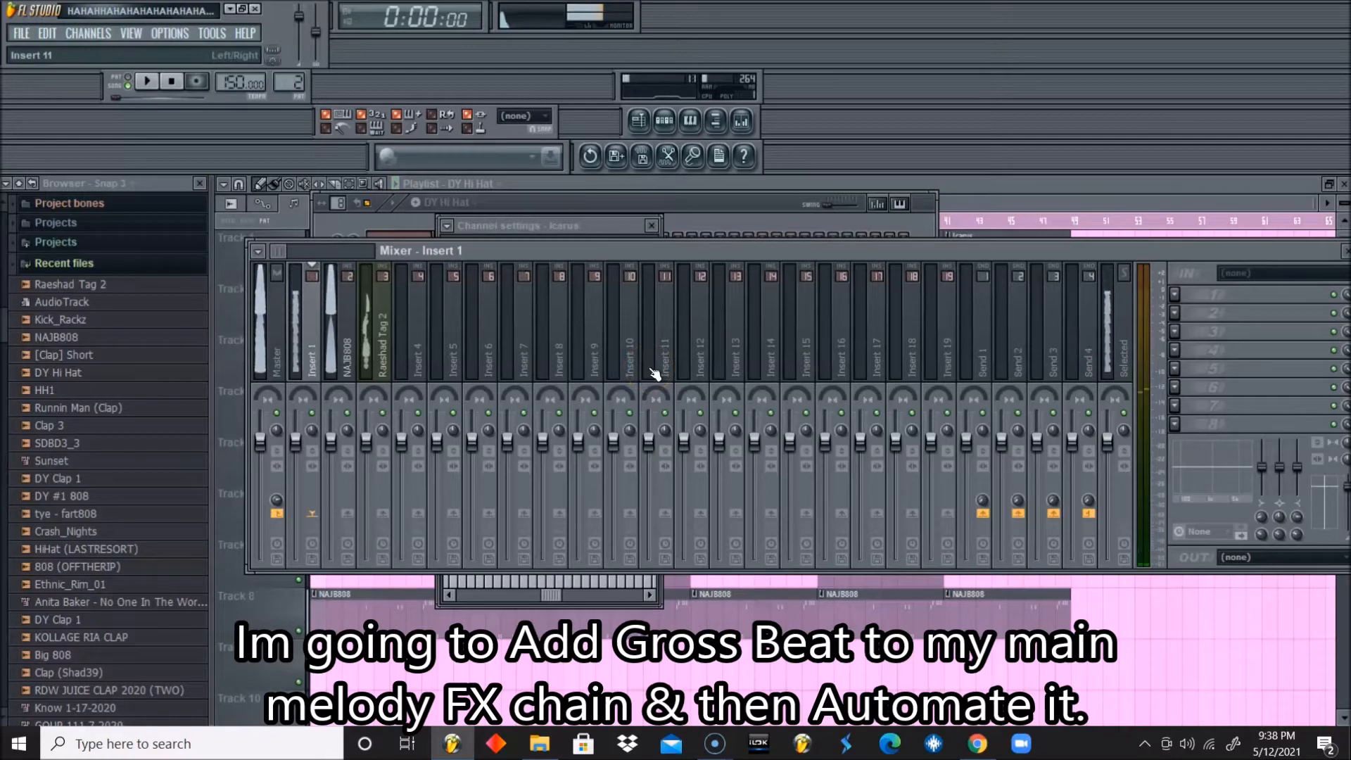
Load Gross Beat into the first effect slot of mixer track Insert 1
click(1185, 295)
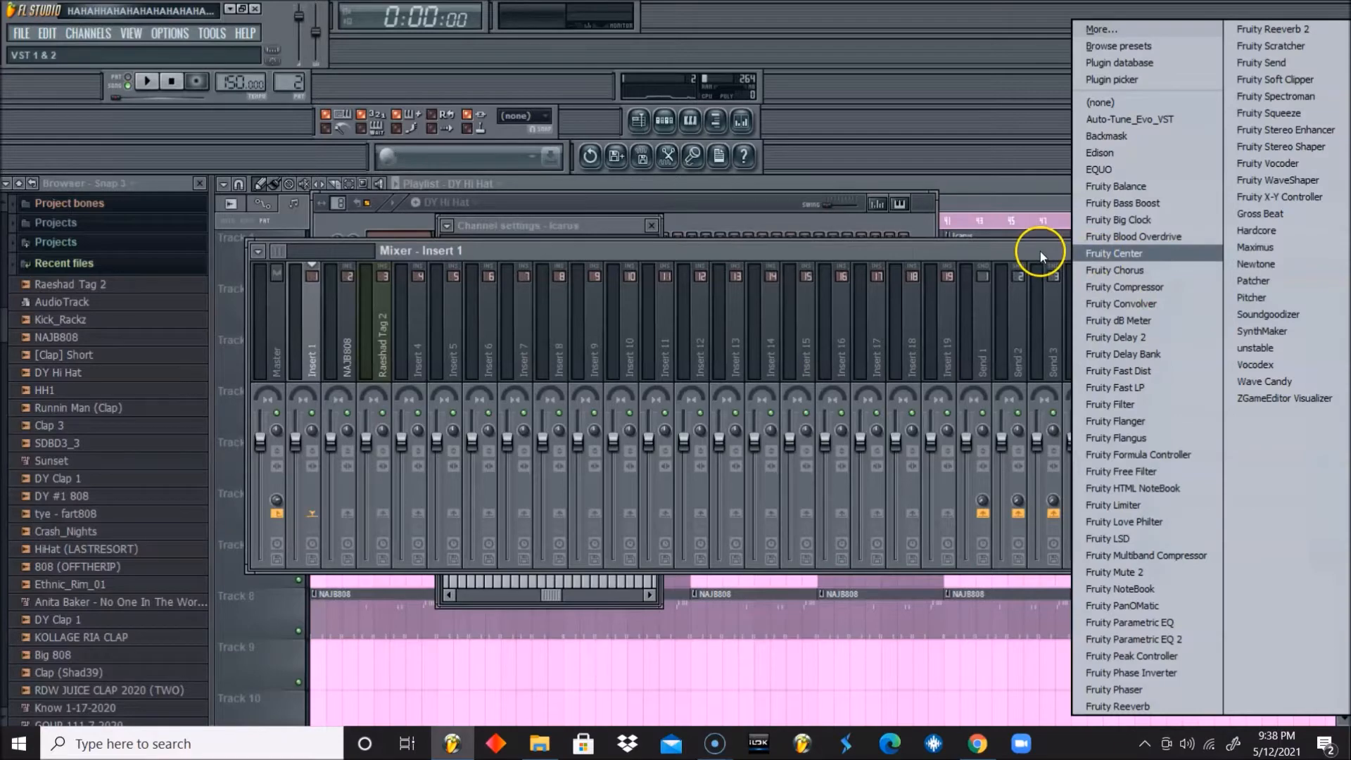
click(632, 10)
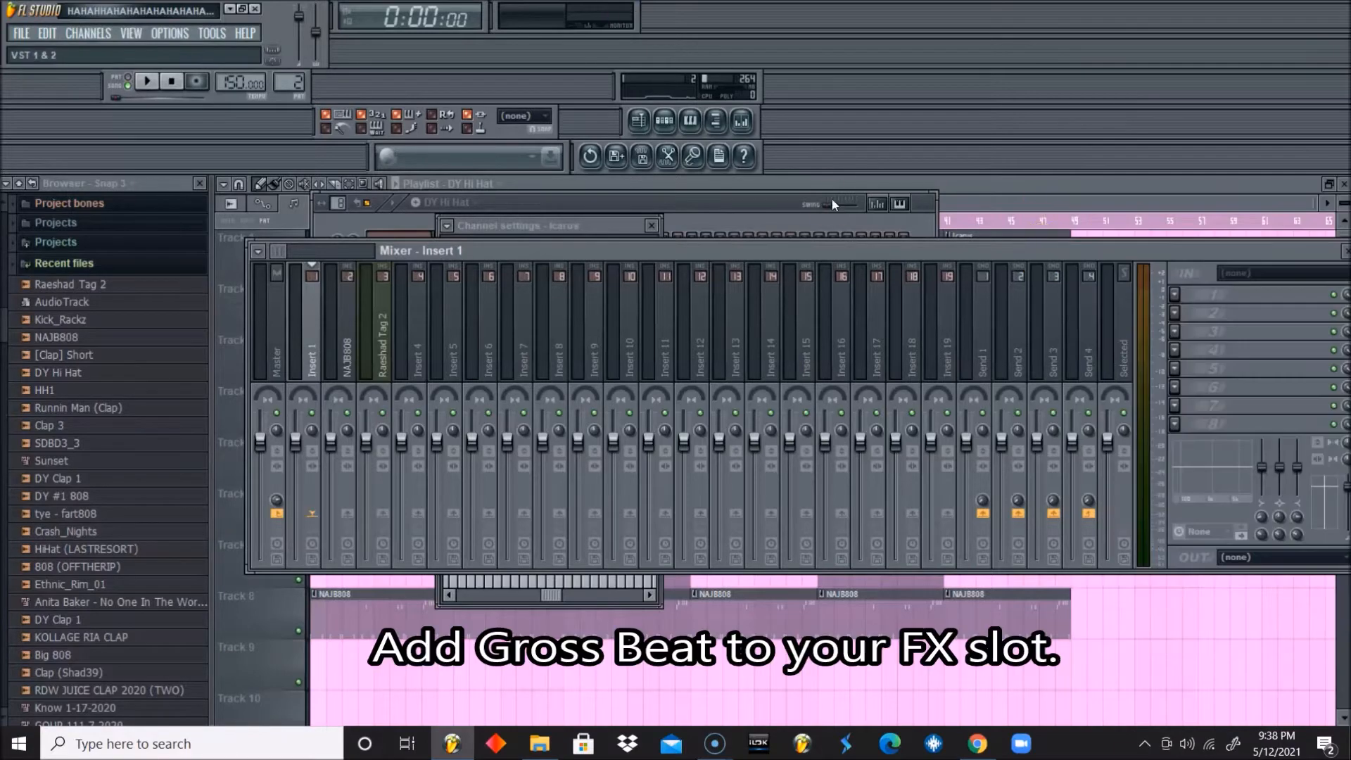
click(1189, 297)
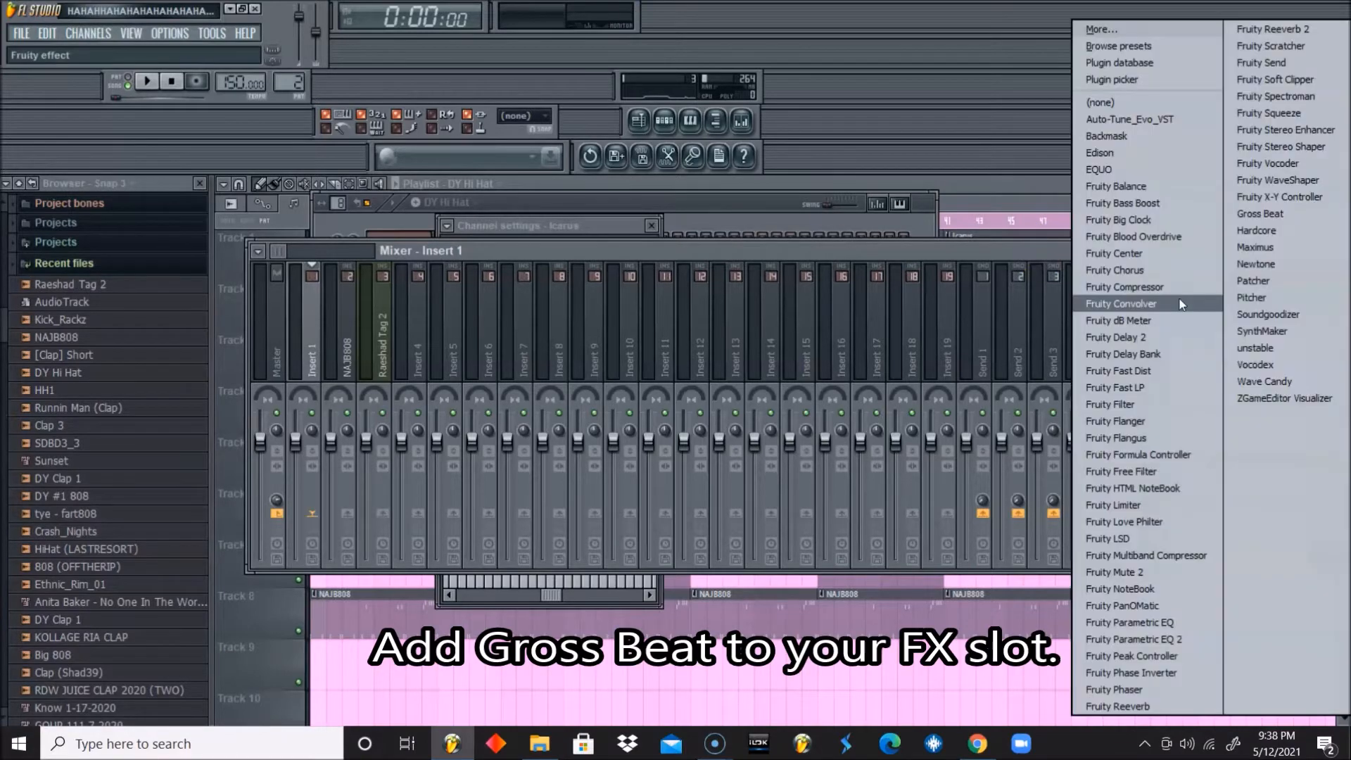
click(1262, 220)
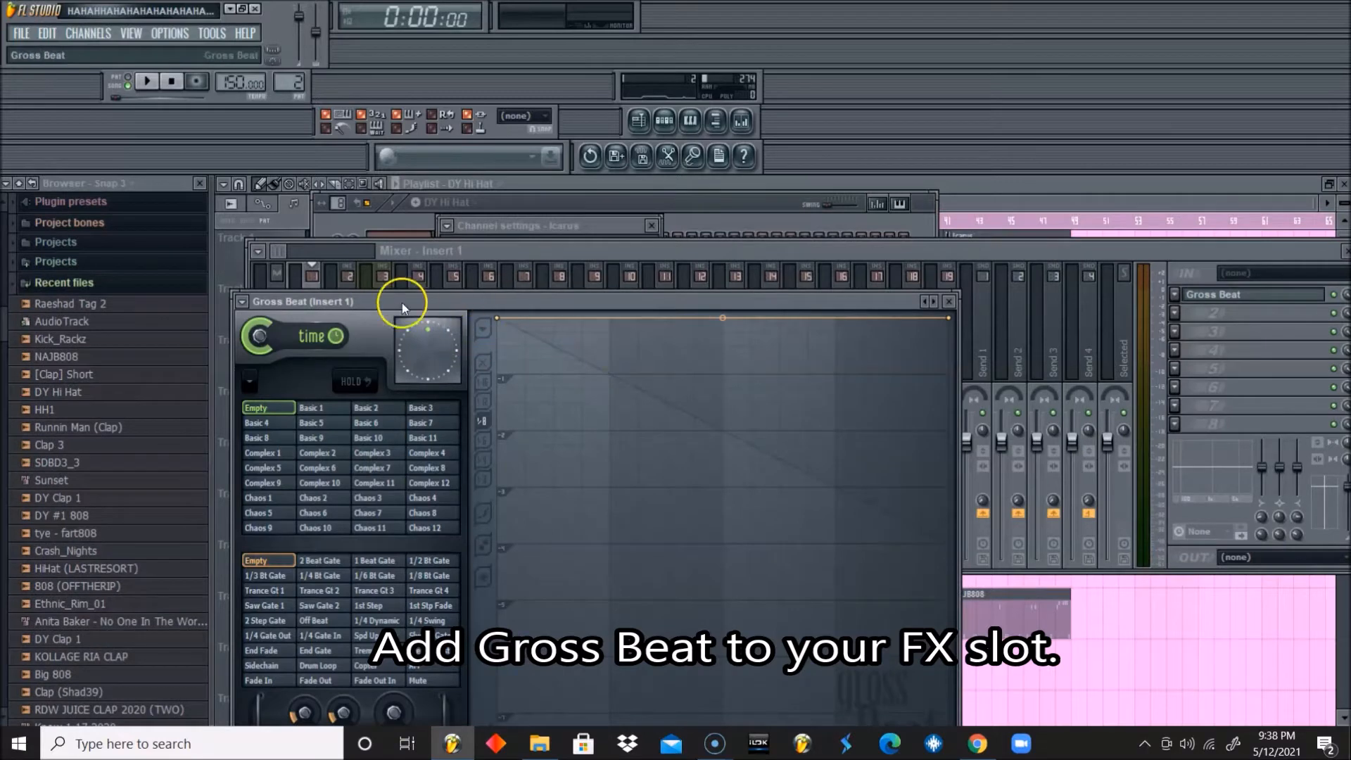
Load Gross Beat's Momentary preset and select the 1/2 Speed time slot
click(243, 303)
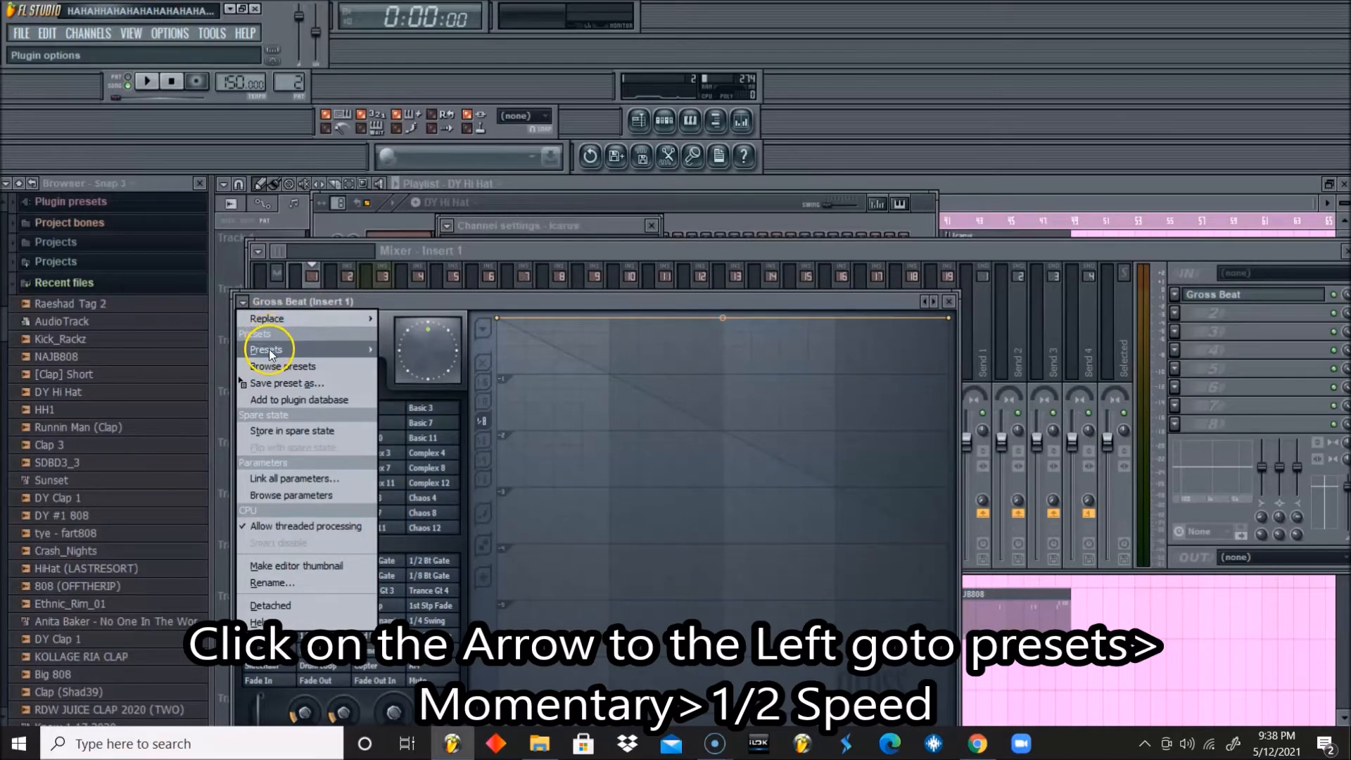
mouse_move(269, 349)
click(405, 399)
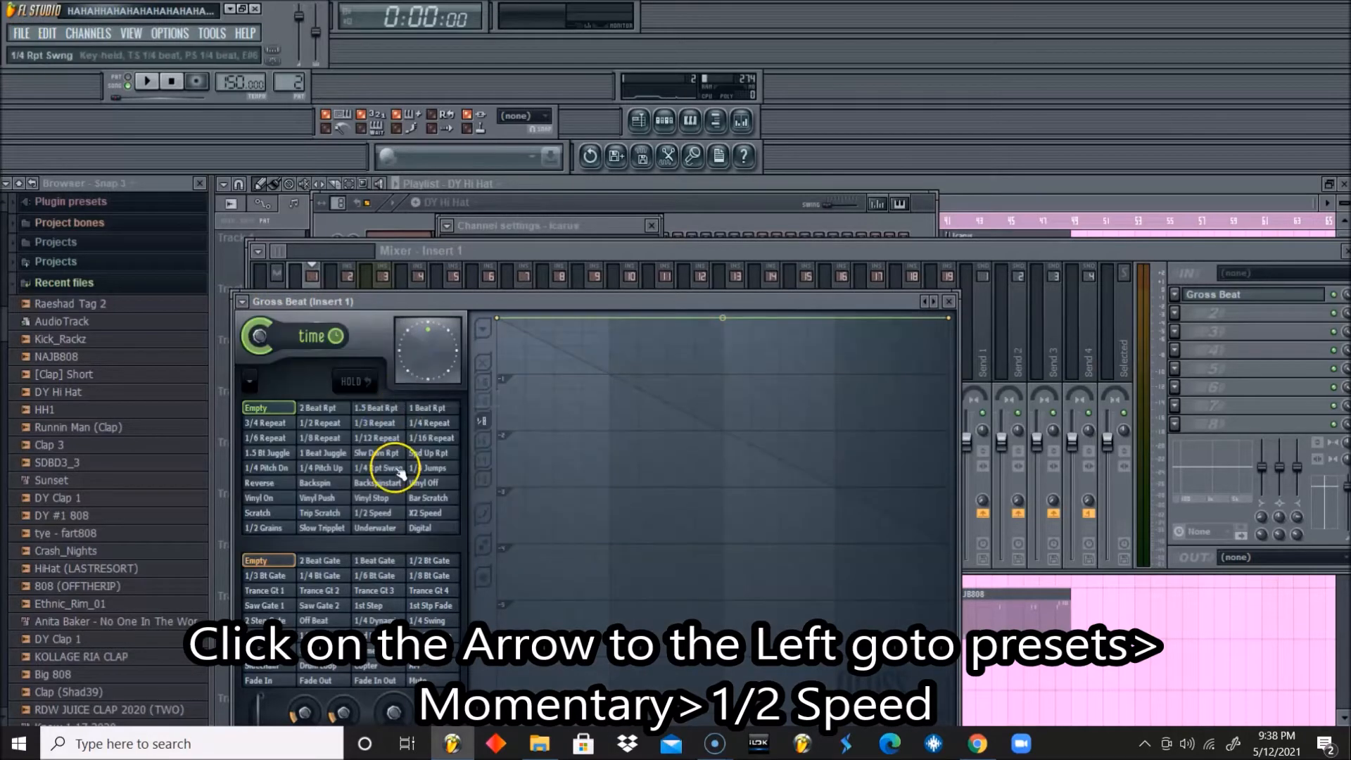
click(384, 511)
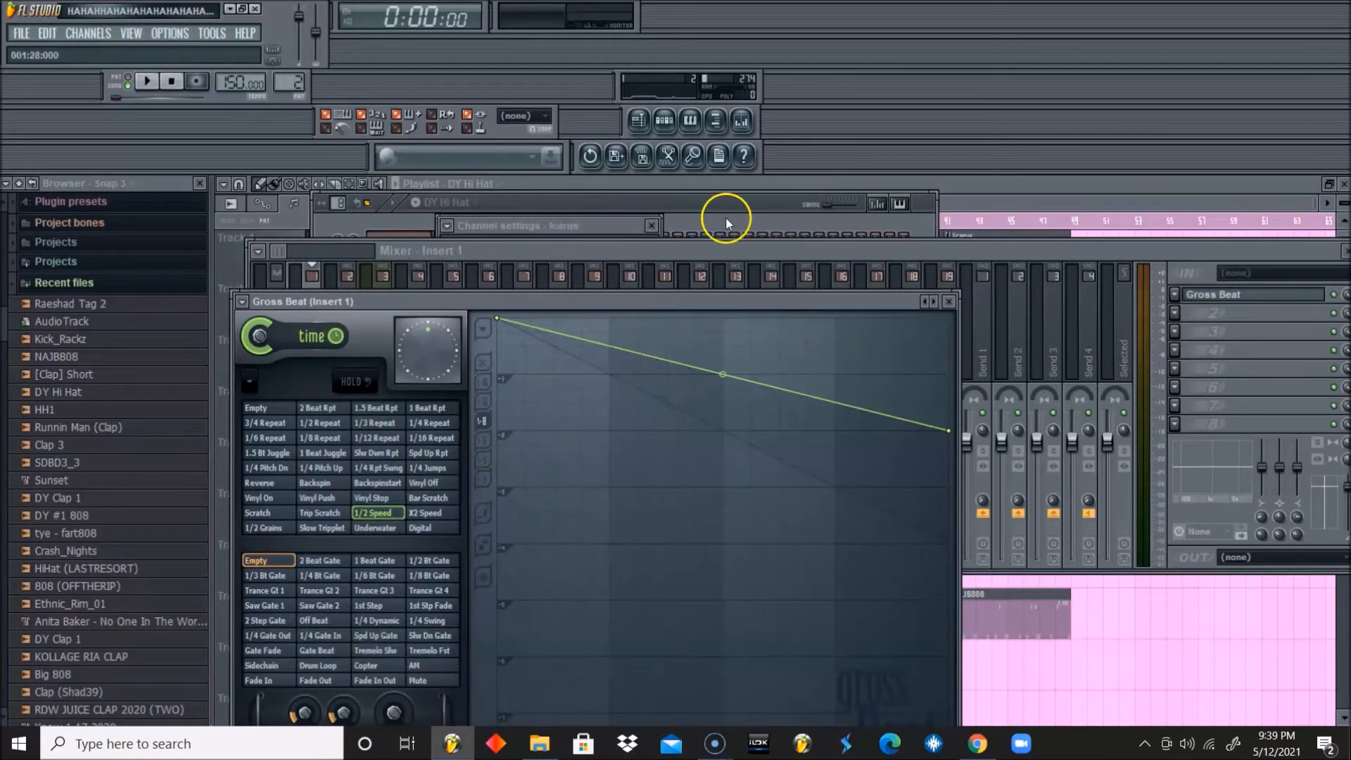
Create an automation clip for Gross Beat's mix level on Insert 1 and briefly play the song with it
click(758, 252)
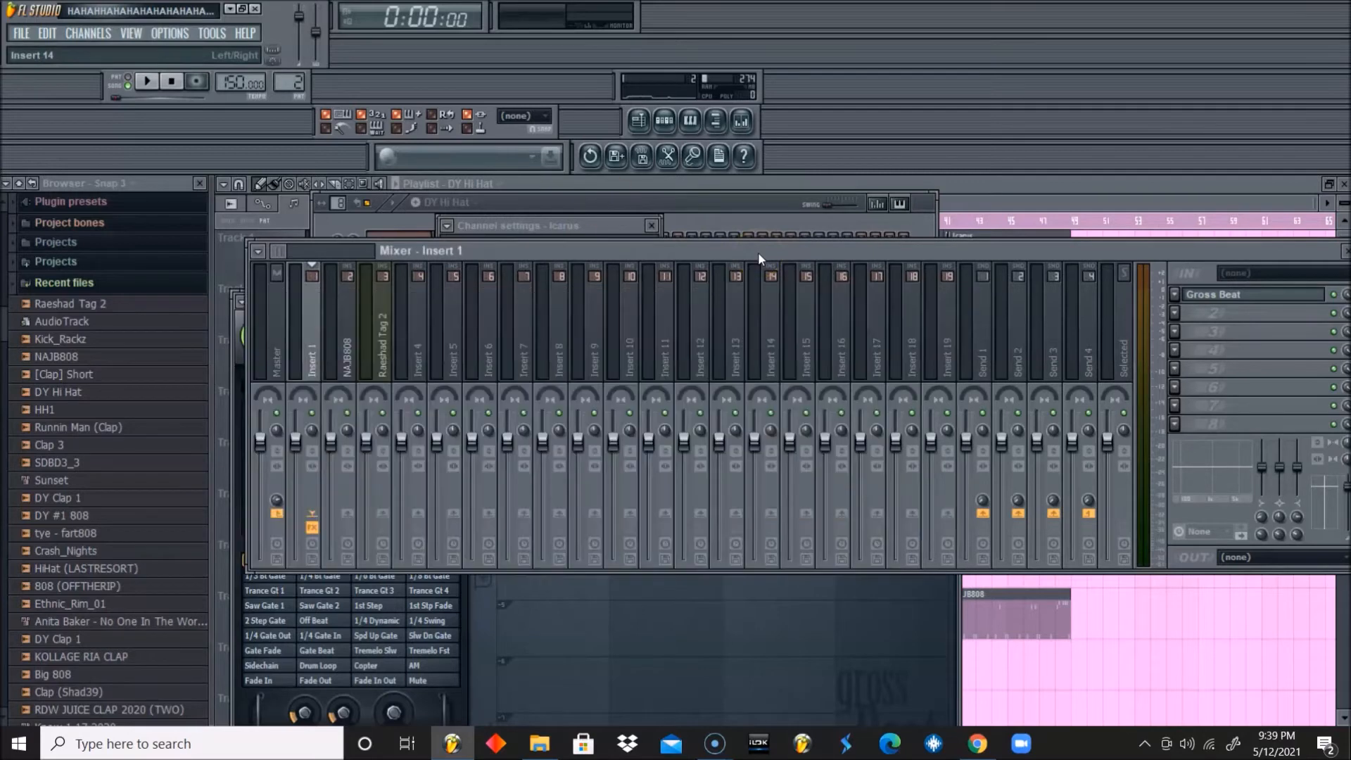
drag(1205, 251, 923, 224)
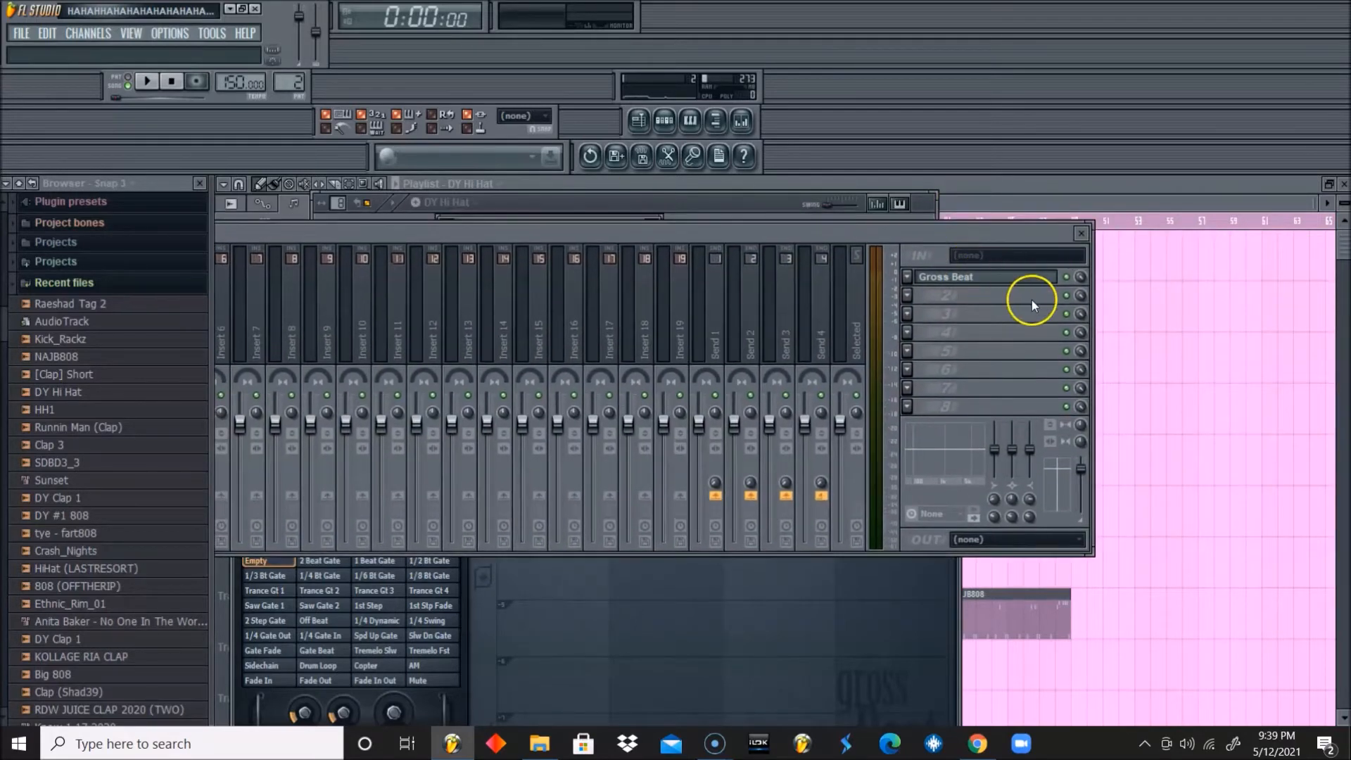
right_click(1082, 277)
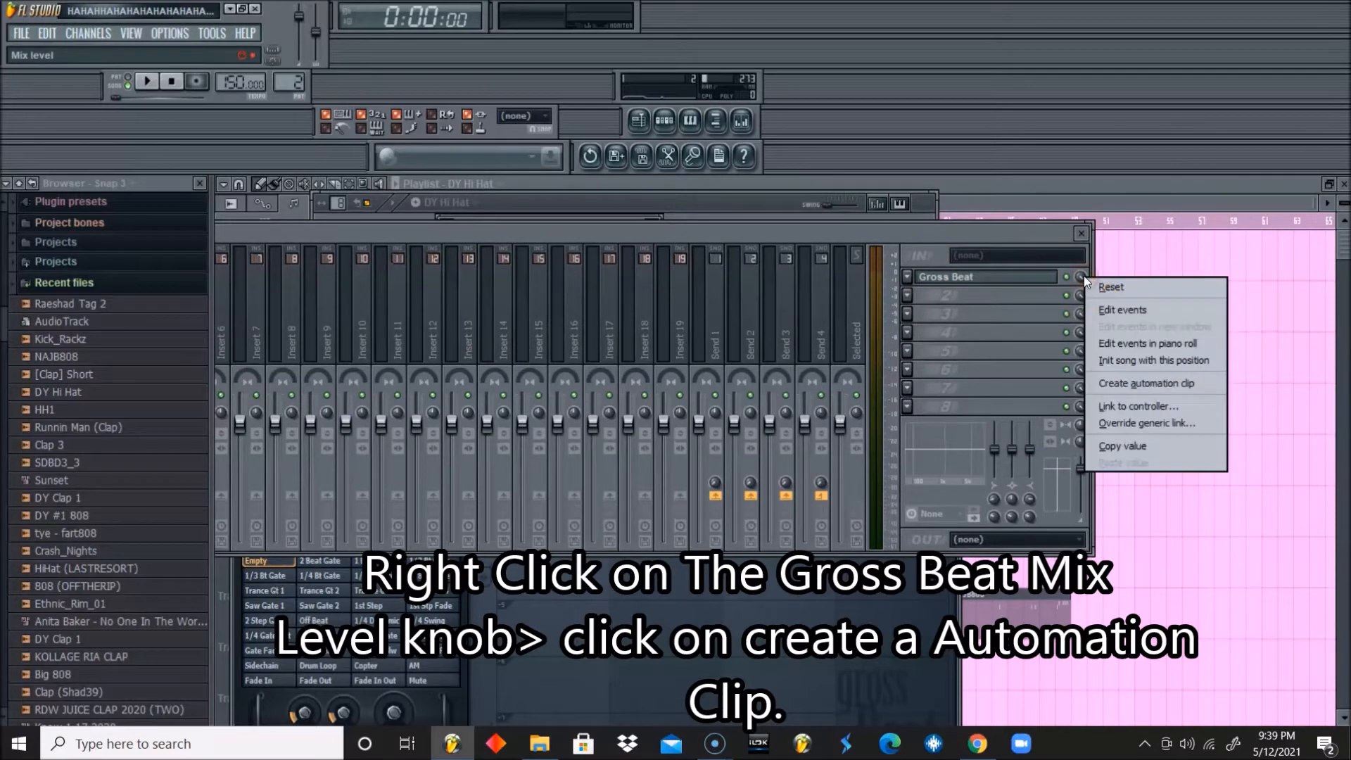
click(1117, 383)
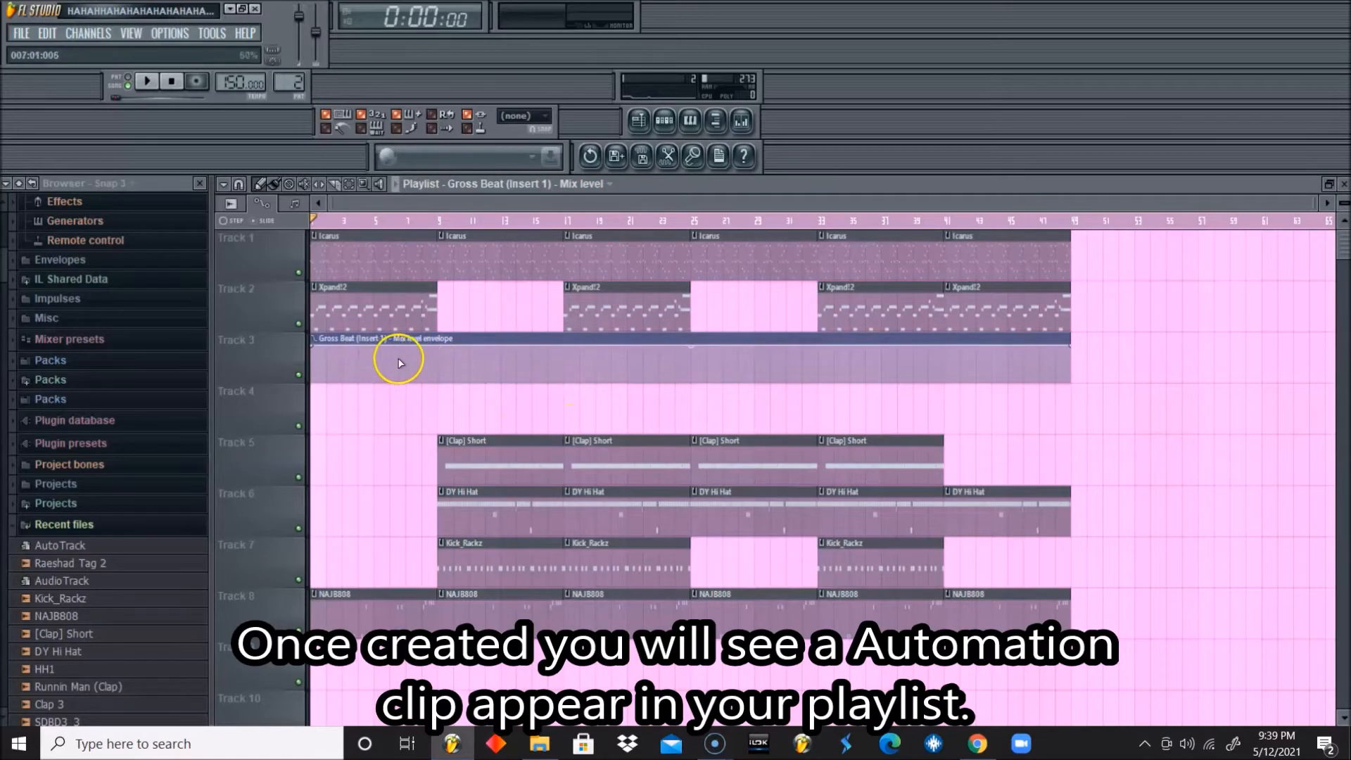
click(144, 83)
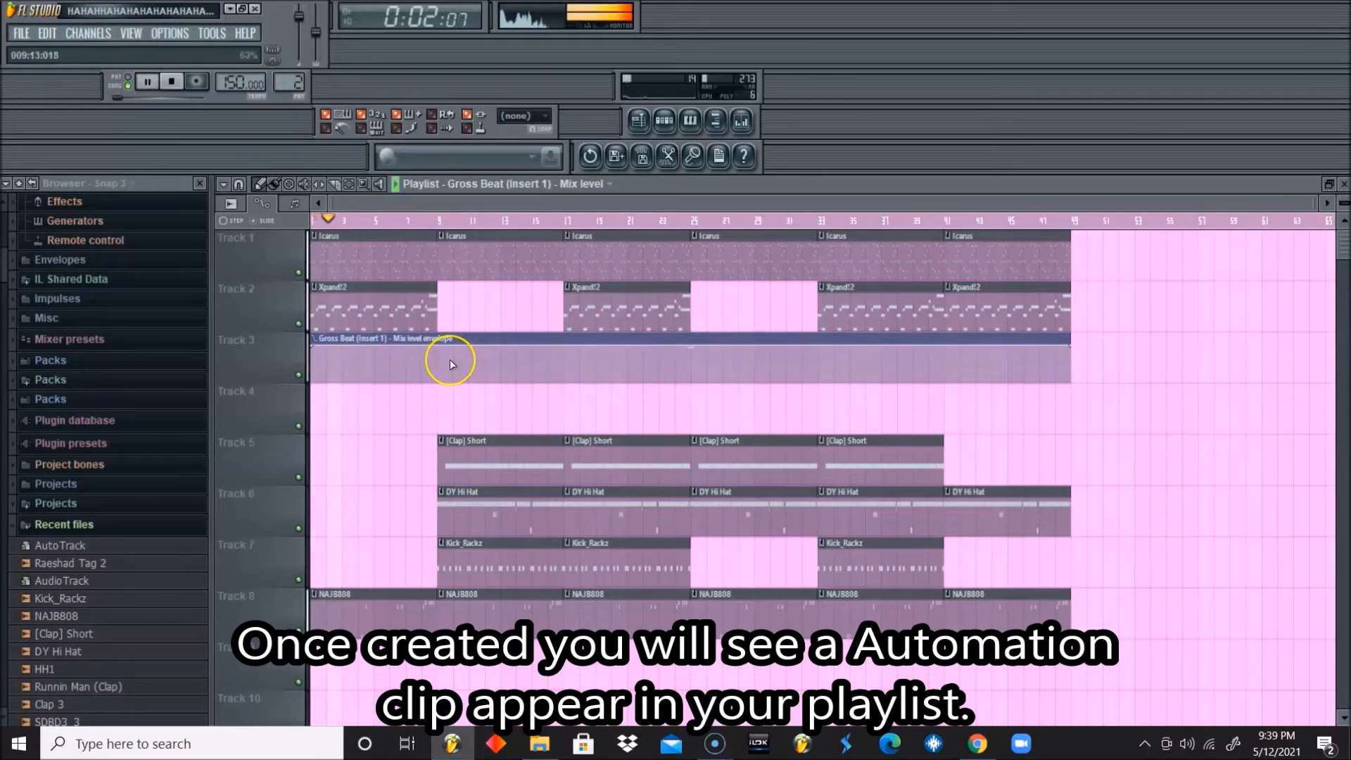
key(space)
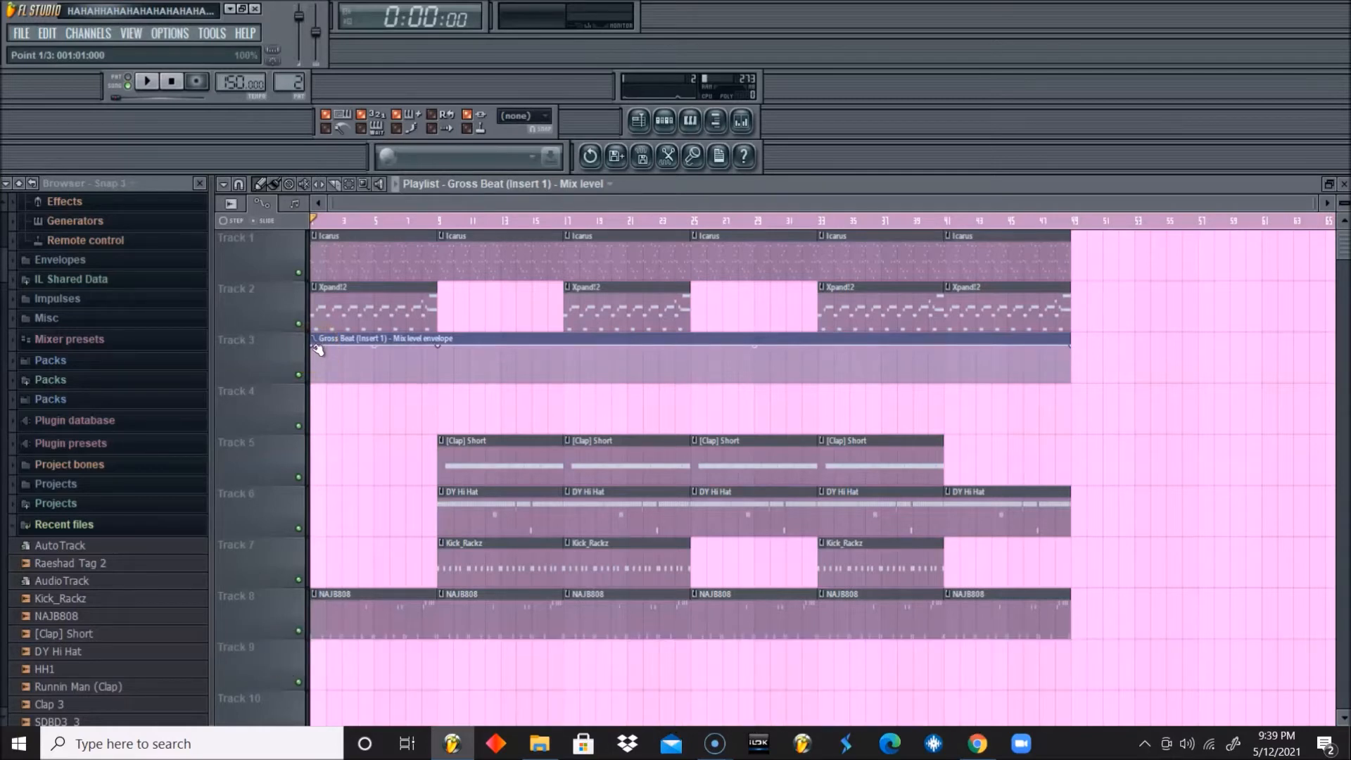
Lower the mix level clip's starting point to the minimum for a fade-in reaching full level at bar 9, and play it back
drag(314, 344, 316, 399)
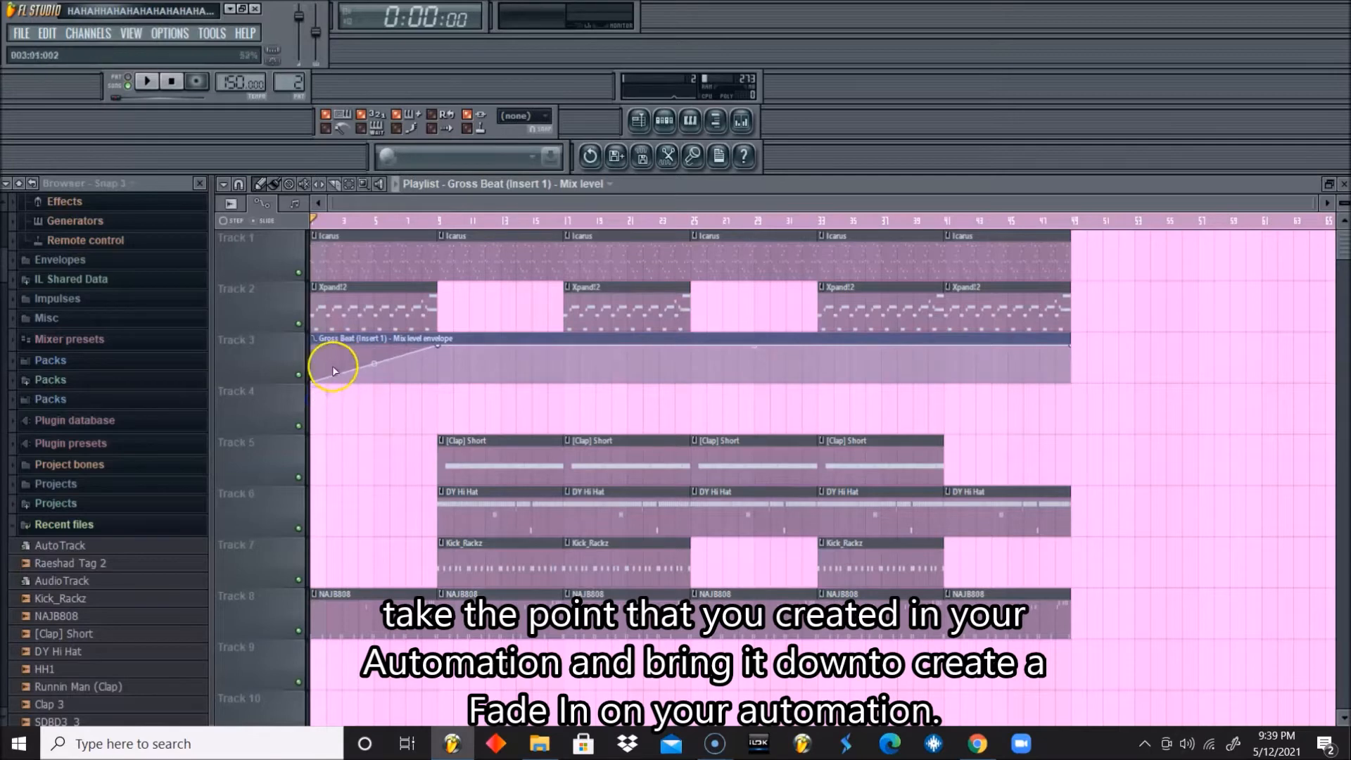
key(space)
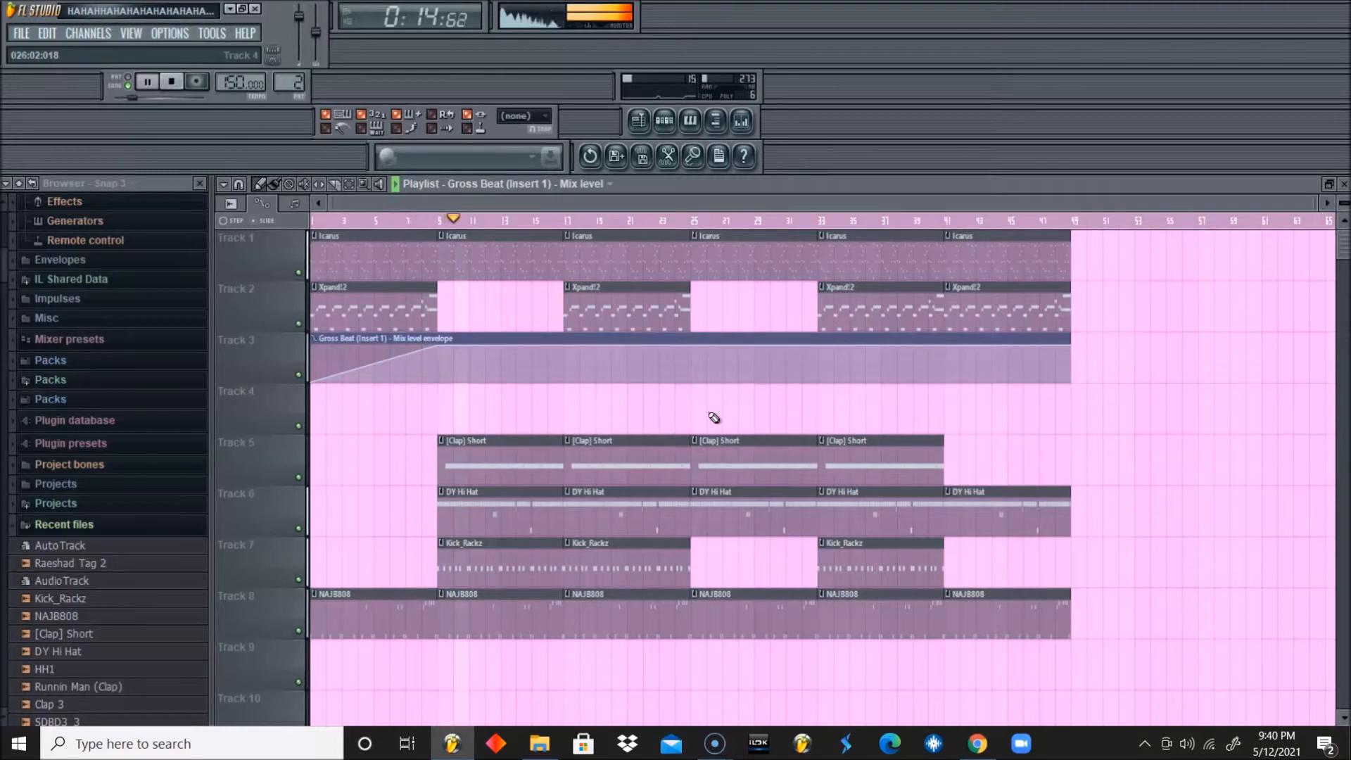
key(space)
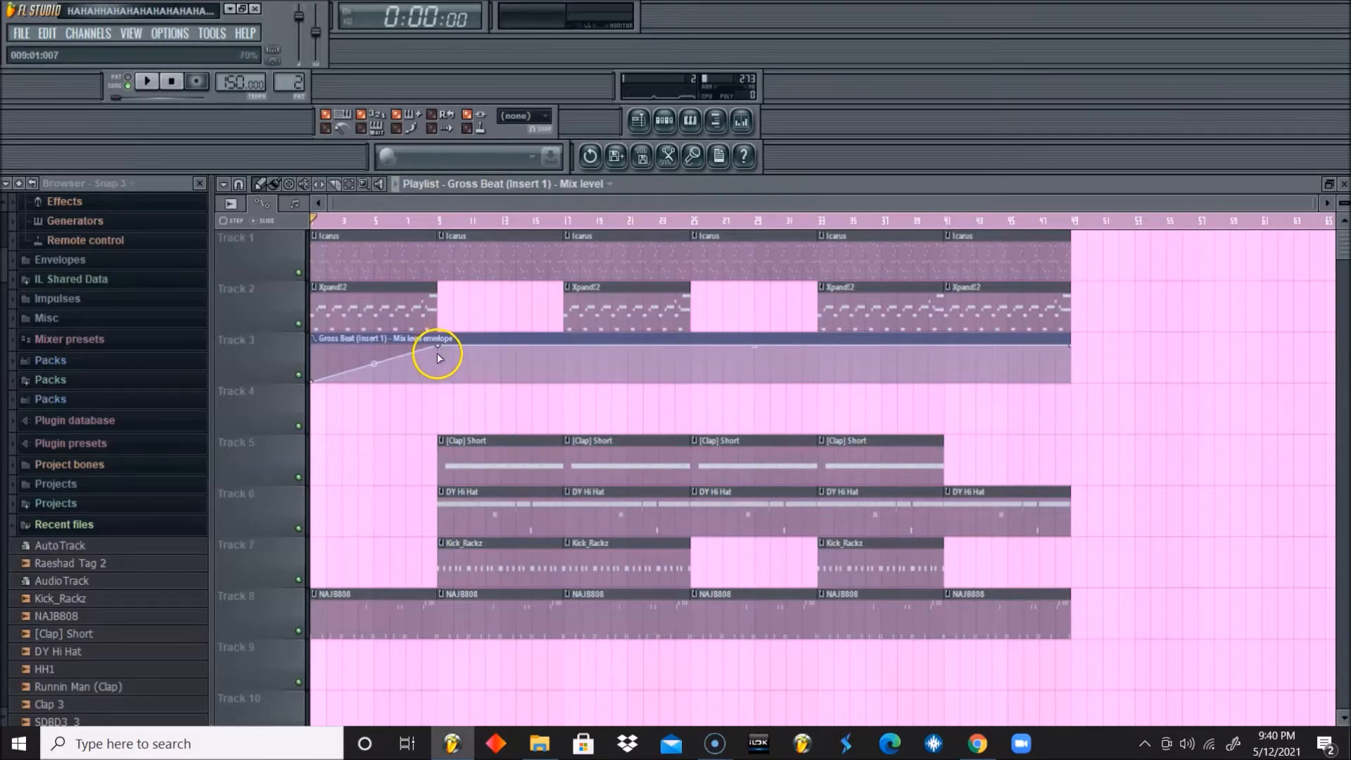
Add a second automation point at bar 9 and lower it and the clip's end point to the minimum
right_click(441, 352)
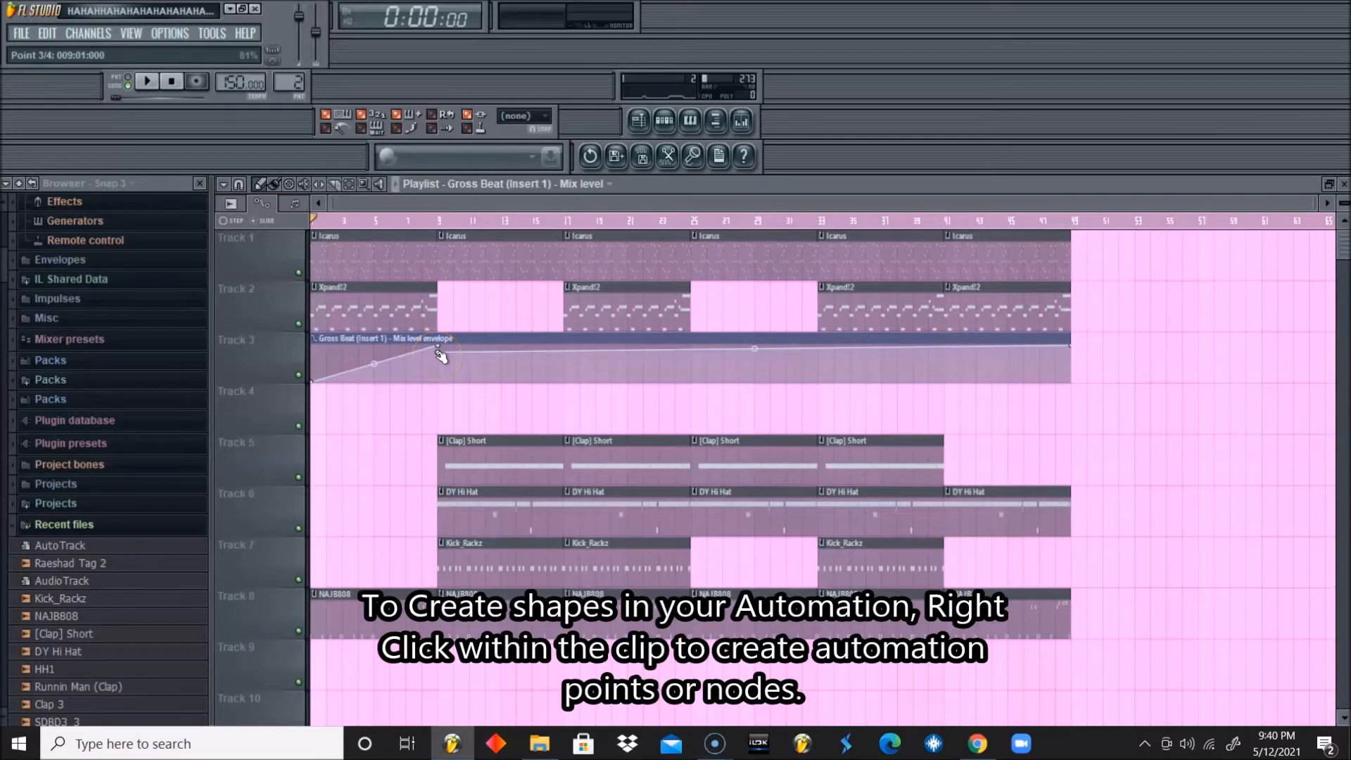
drag(437, 347, 437, 395)
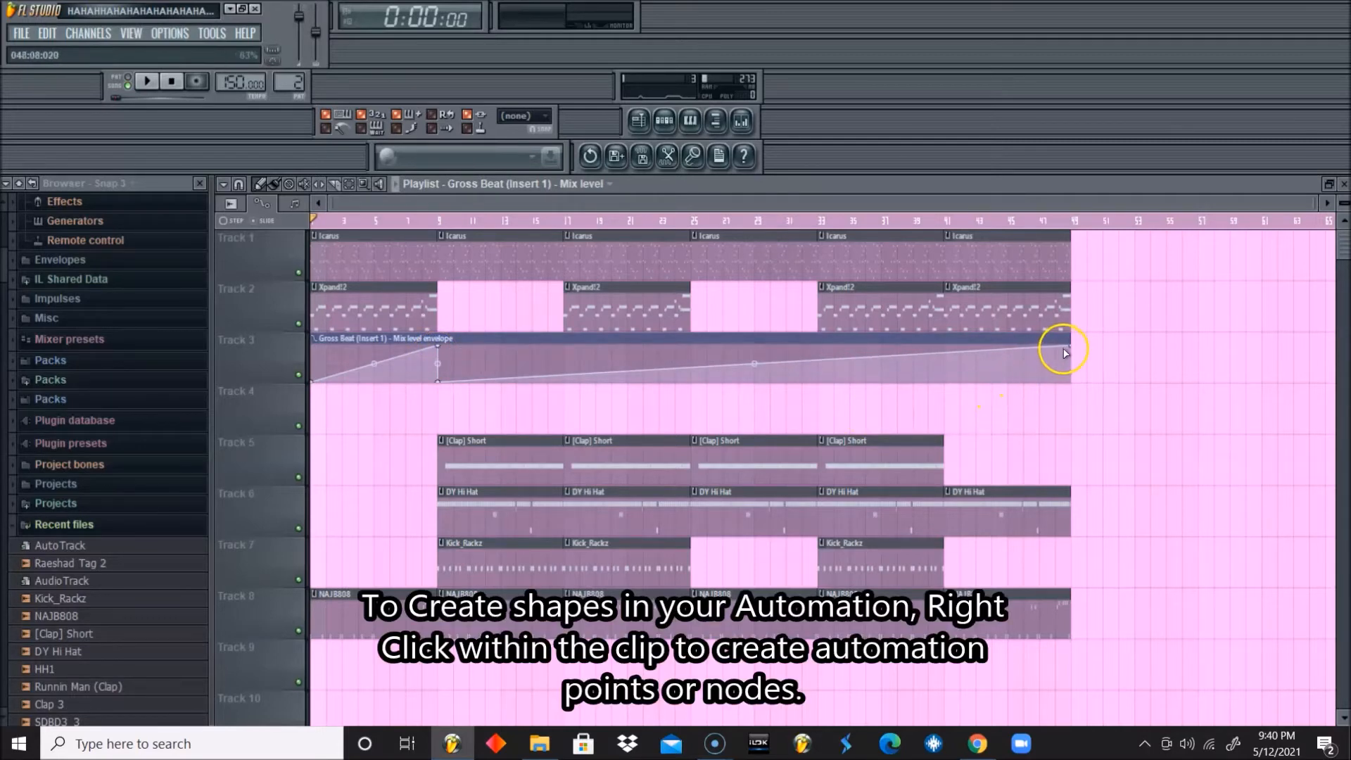
drag(1070, 346, 1074, 388)
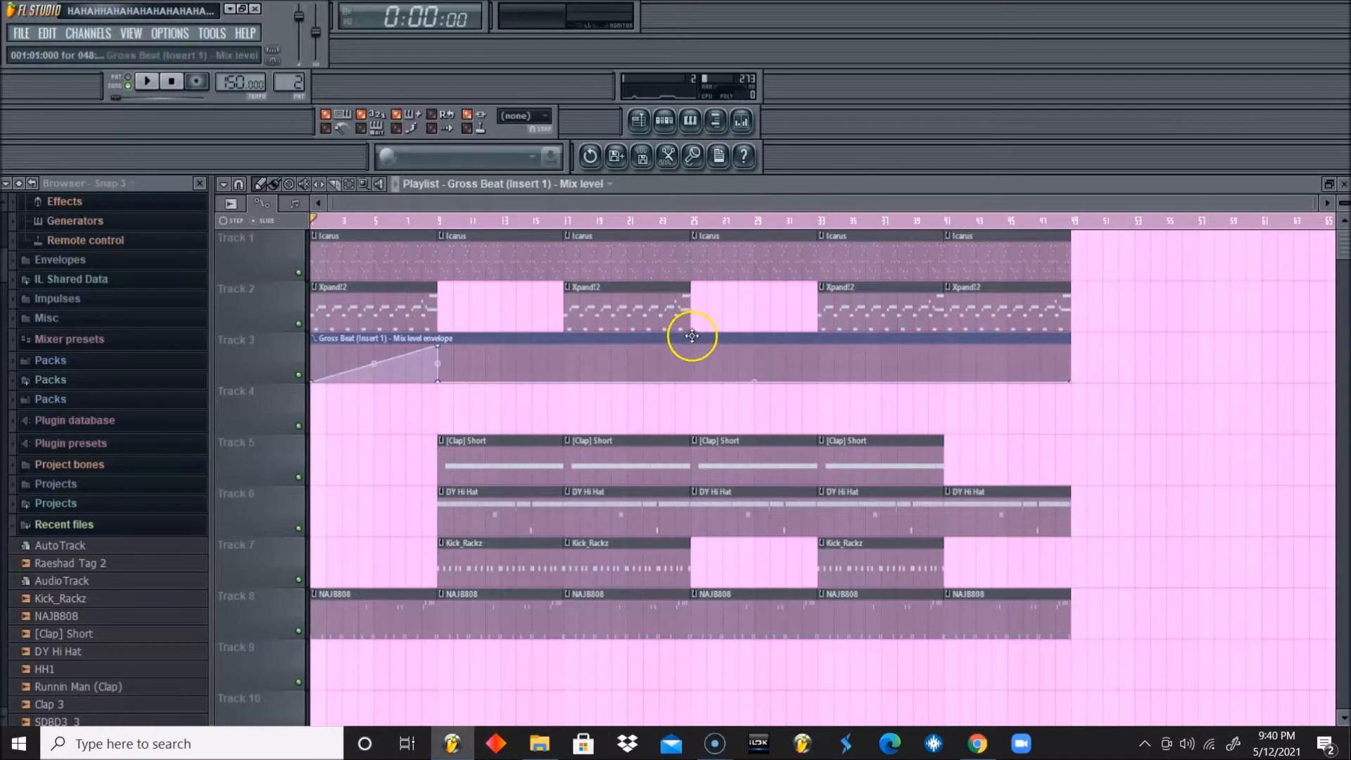
Add automation points at bars 25 and 33 to hold the mix level at full between them and at minimum outside, and play that section
click(677, 221)
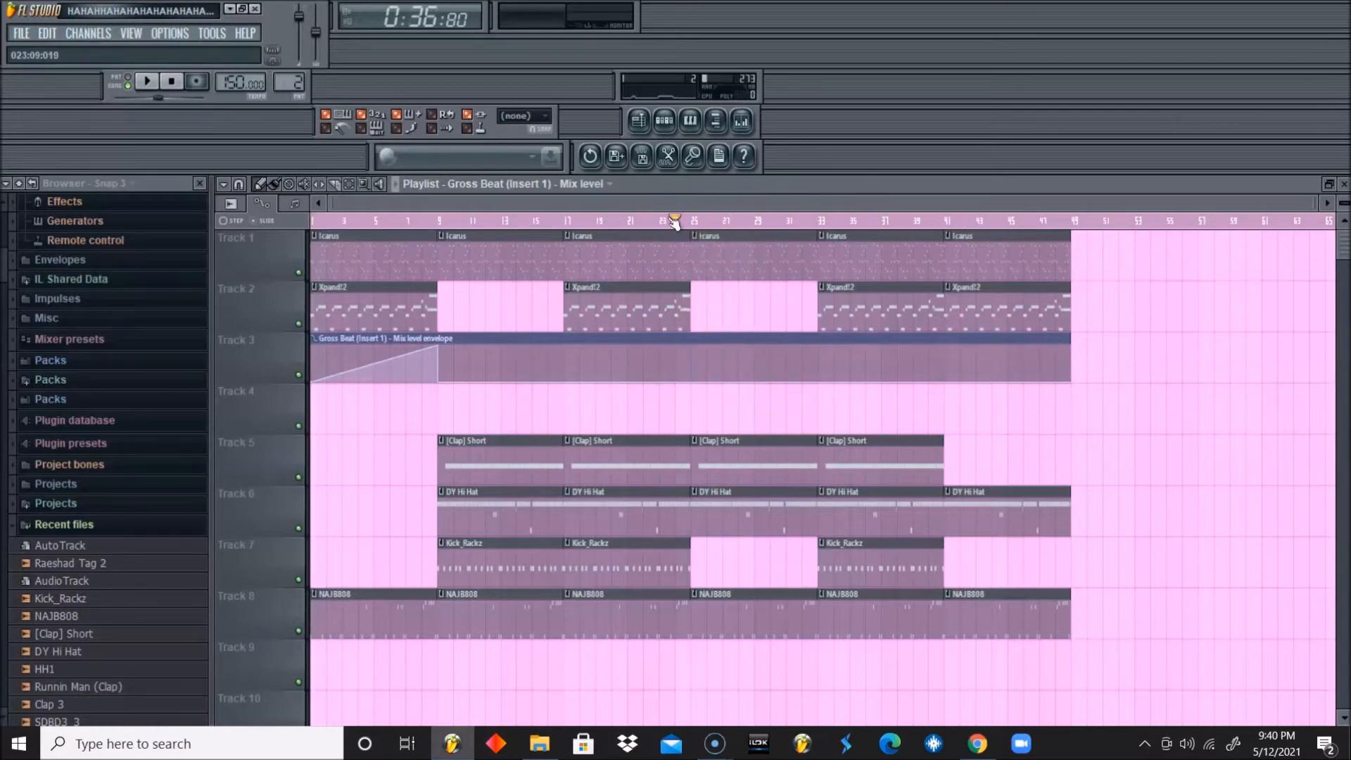
click(696, 349)
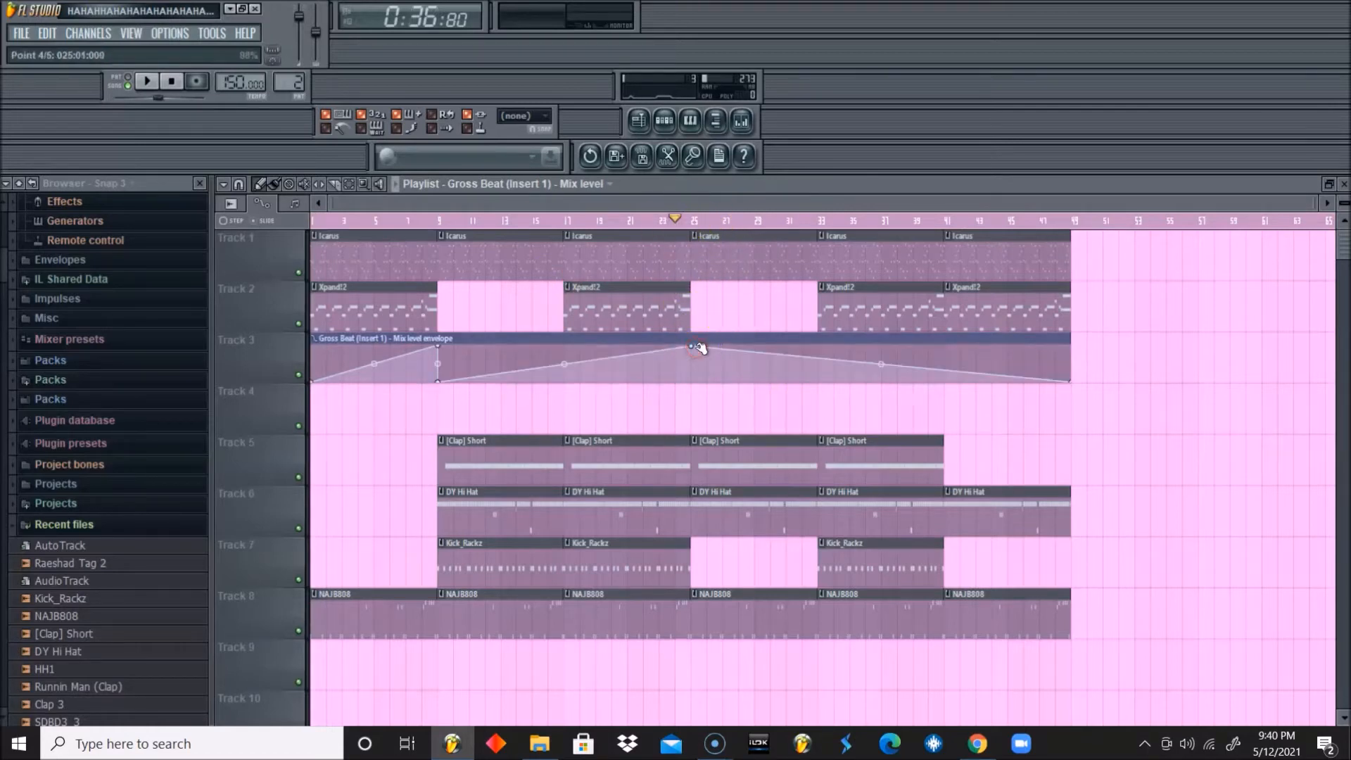
drag(691, 347, 692, 355)
drag(692, 383, 691, 312)
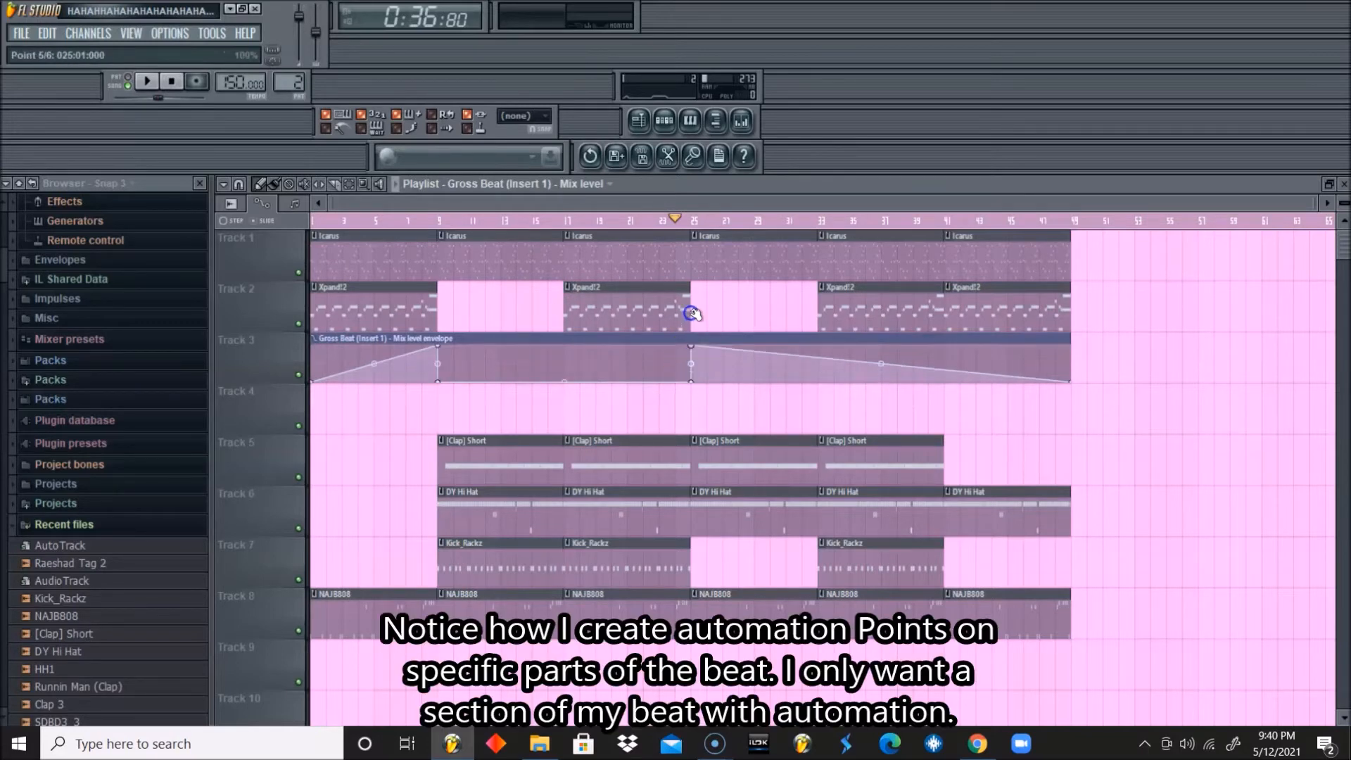
click(822, 351)
drag(819, 352, 825, 389)
right_click(821, 359)
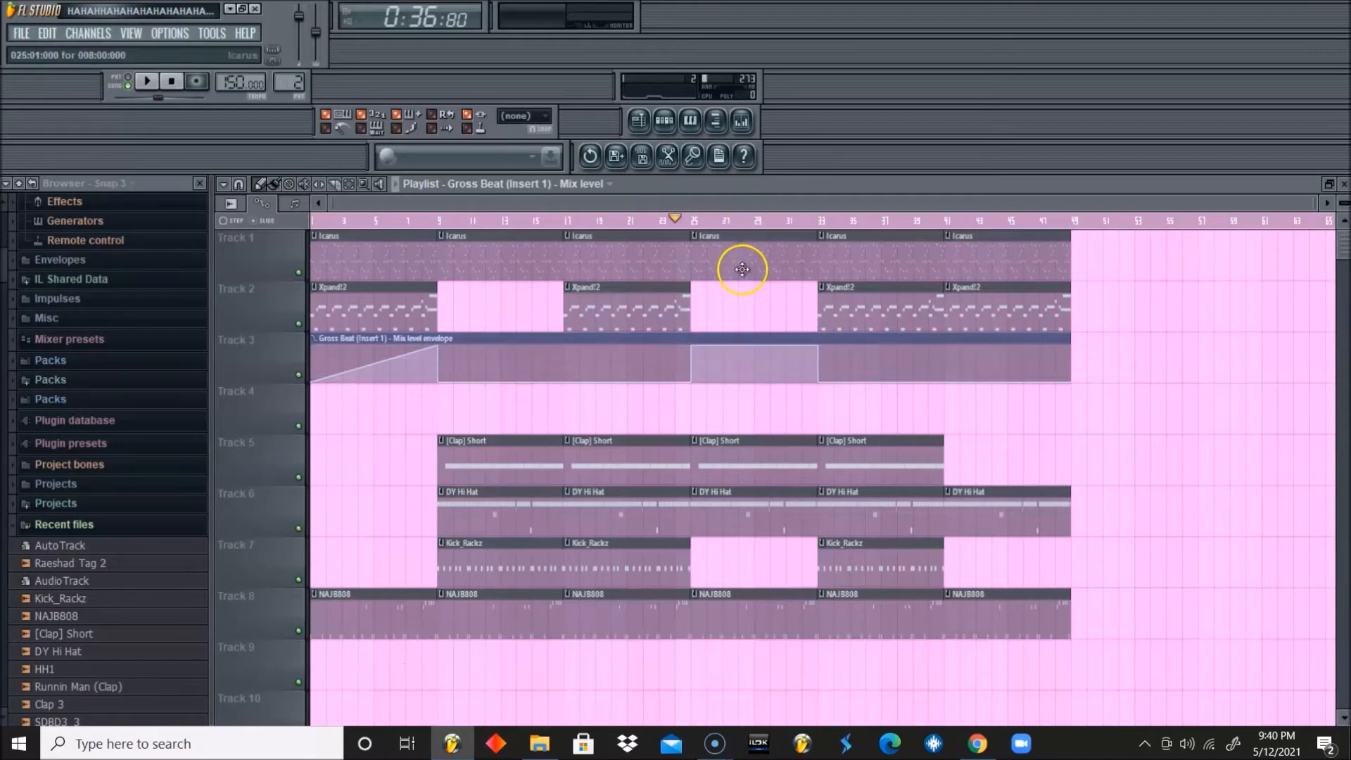
key(space)
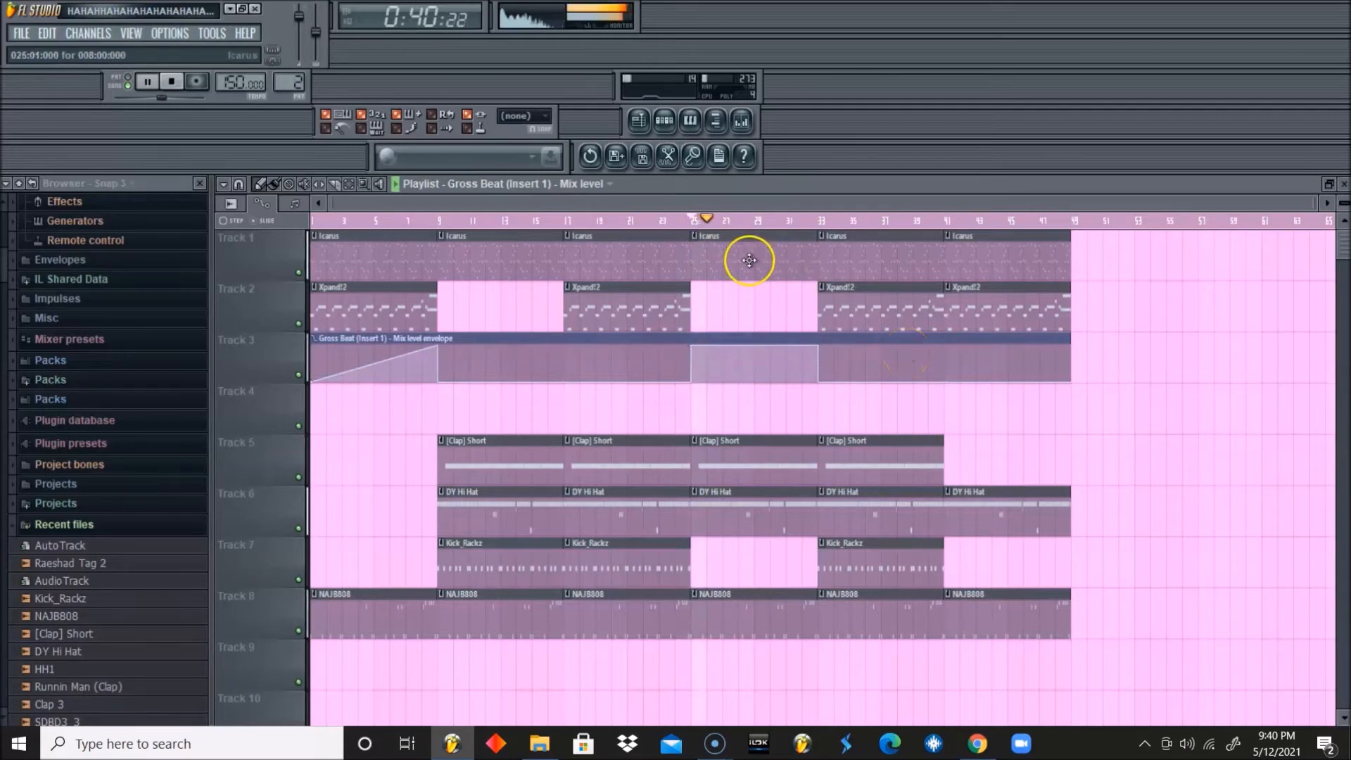
Make the Icarus clip at bar 25 unique, view its notes in the piano roll, and return to the playlist and stop playback
click(696, 237)
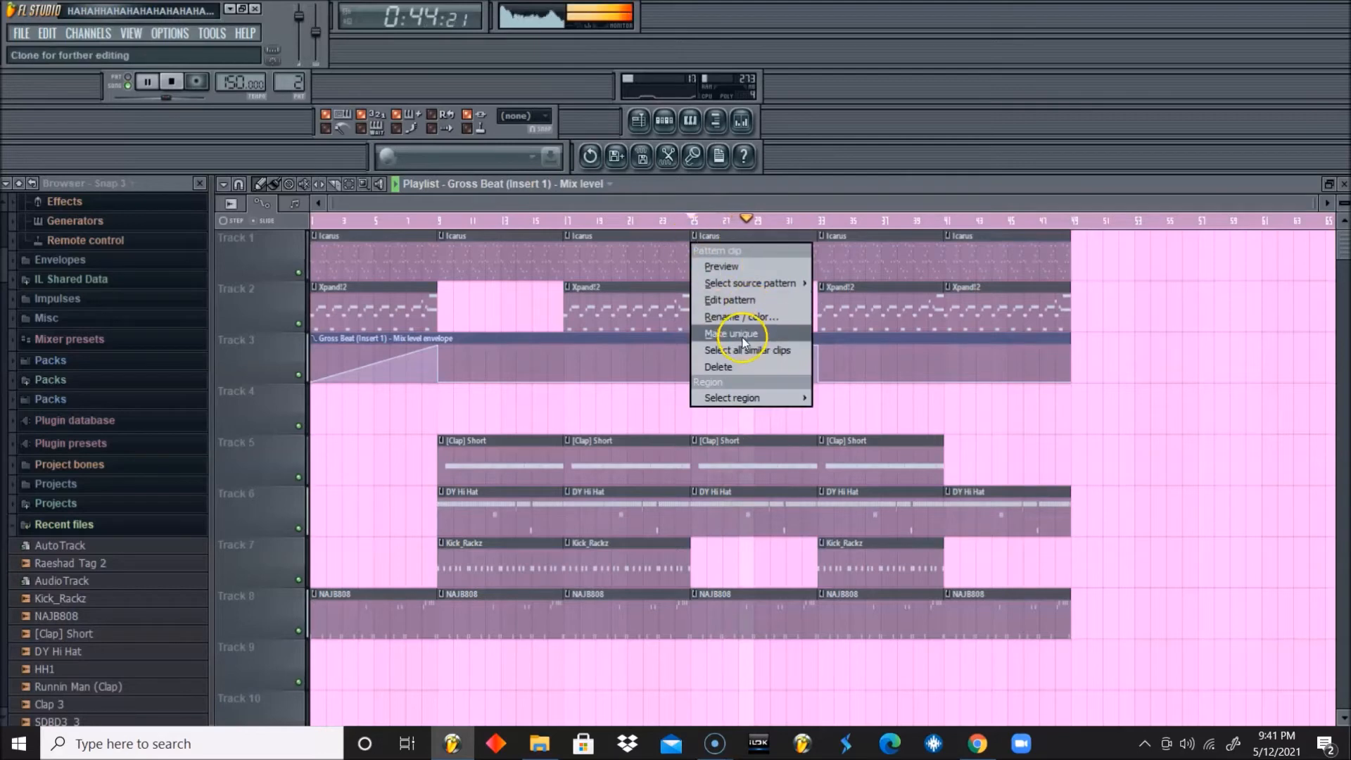
click(735, 333)
double_click(734, 269)
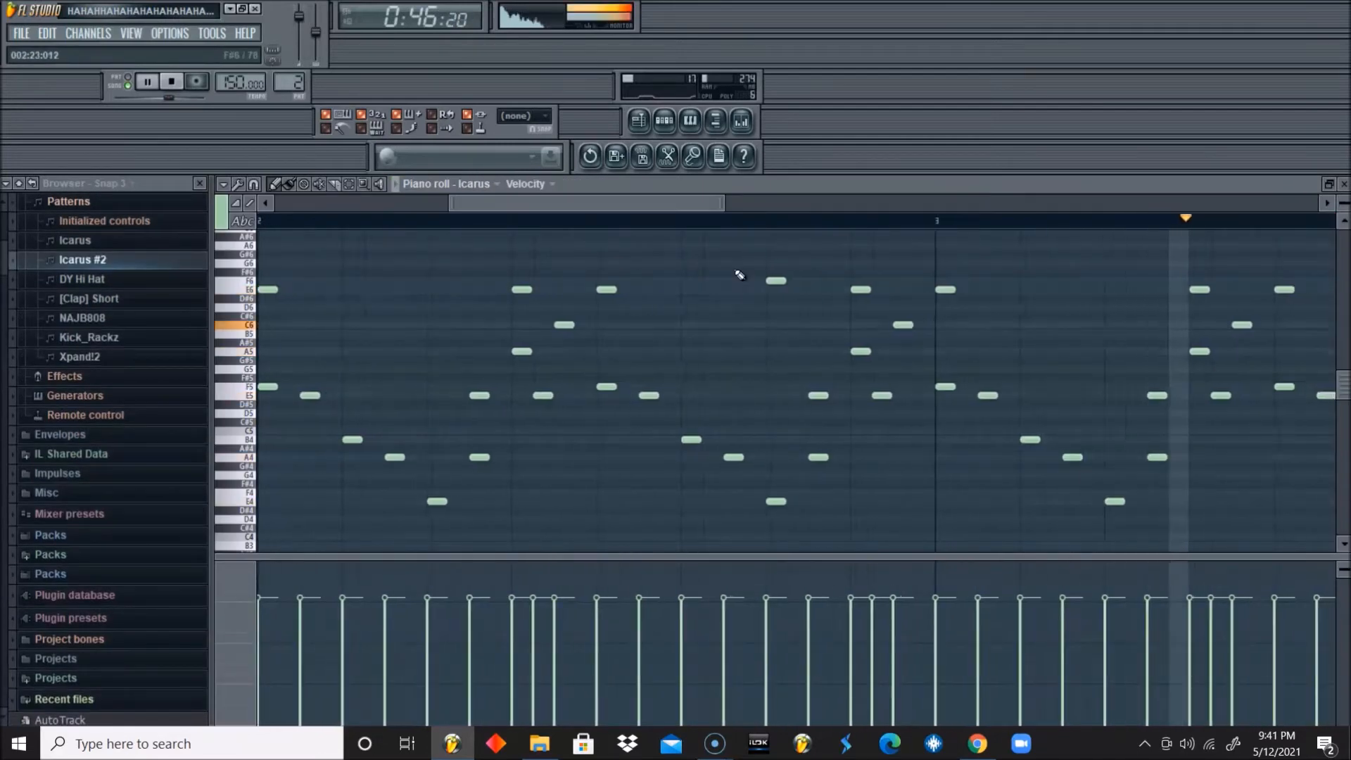
click(637, 120)
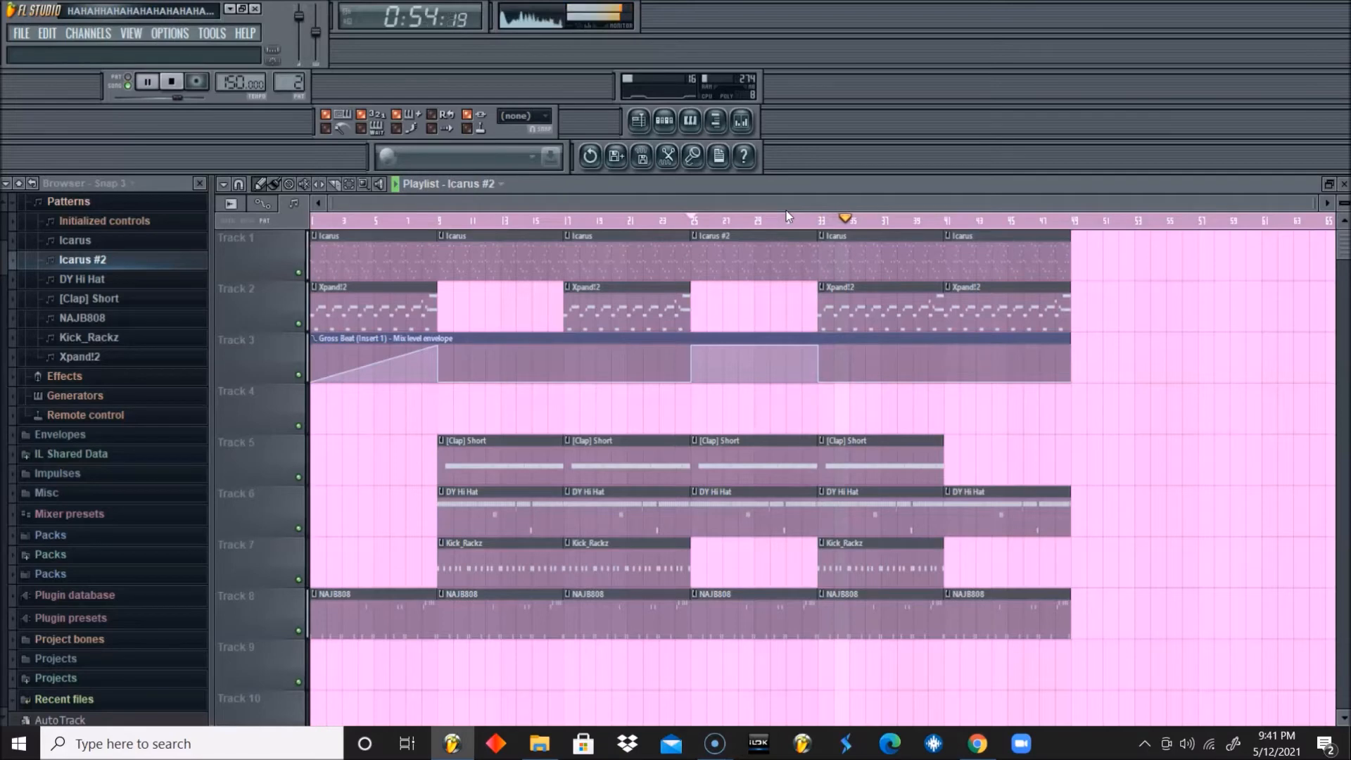
key(space)
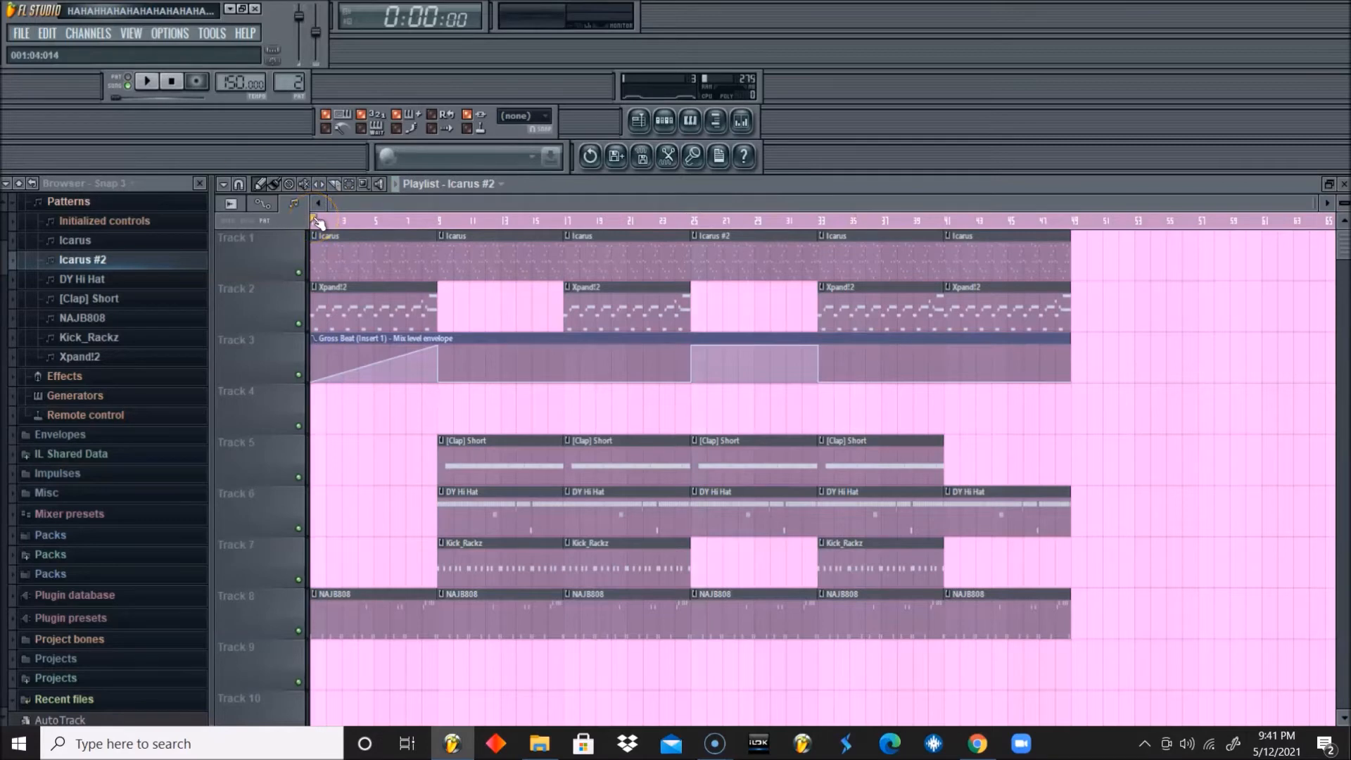
Play the section from bar 25 and check the Gross Beat effect's settings in the mixer
click(696, 222)
key(space)
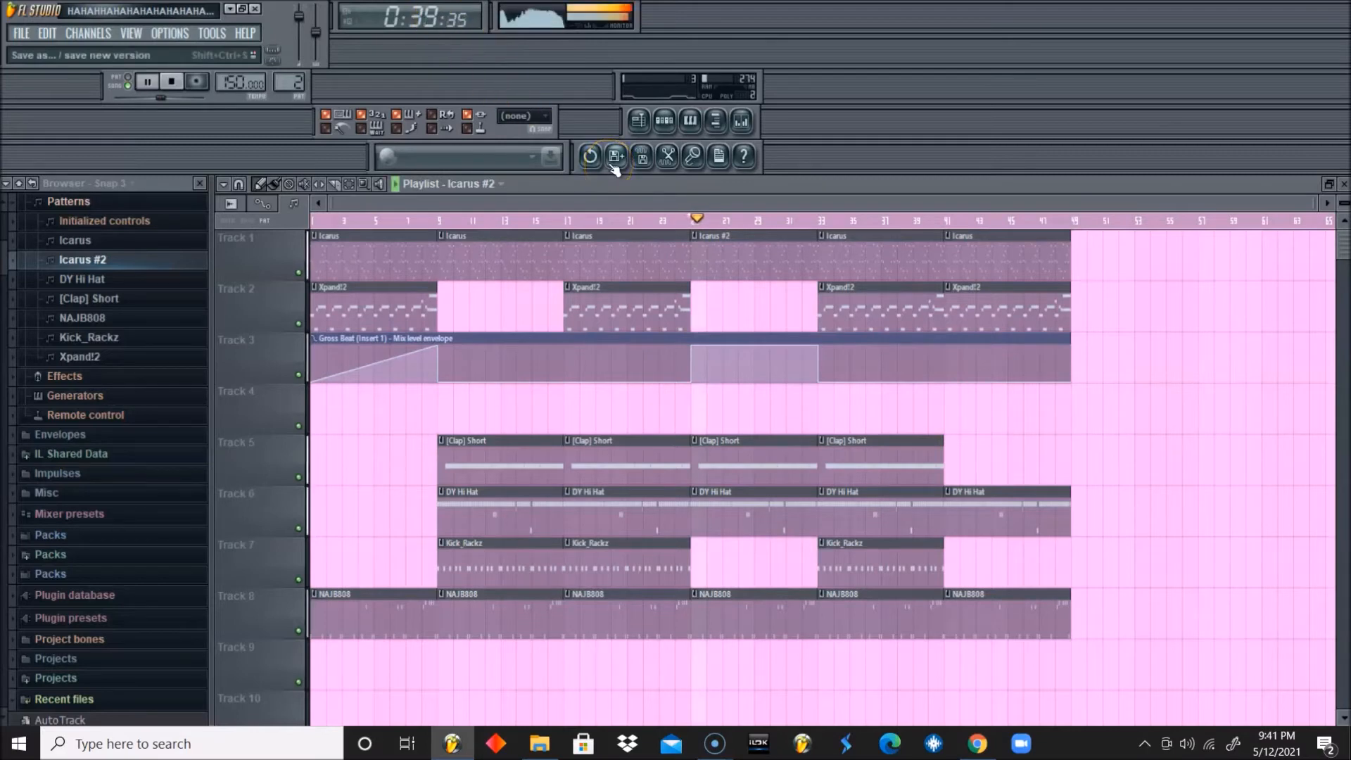
key(space)
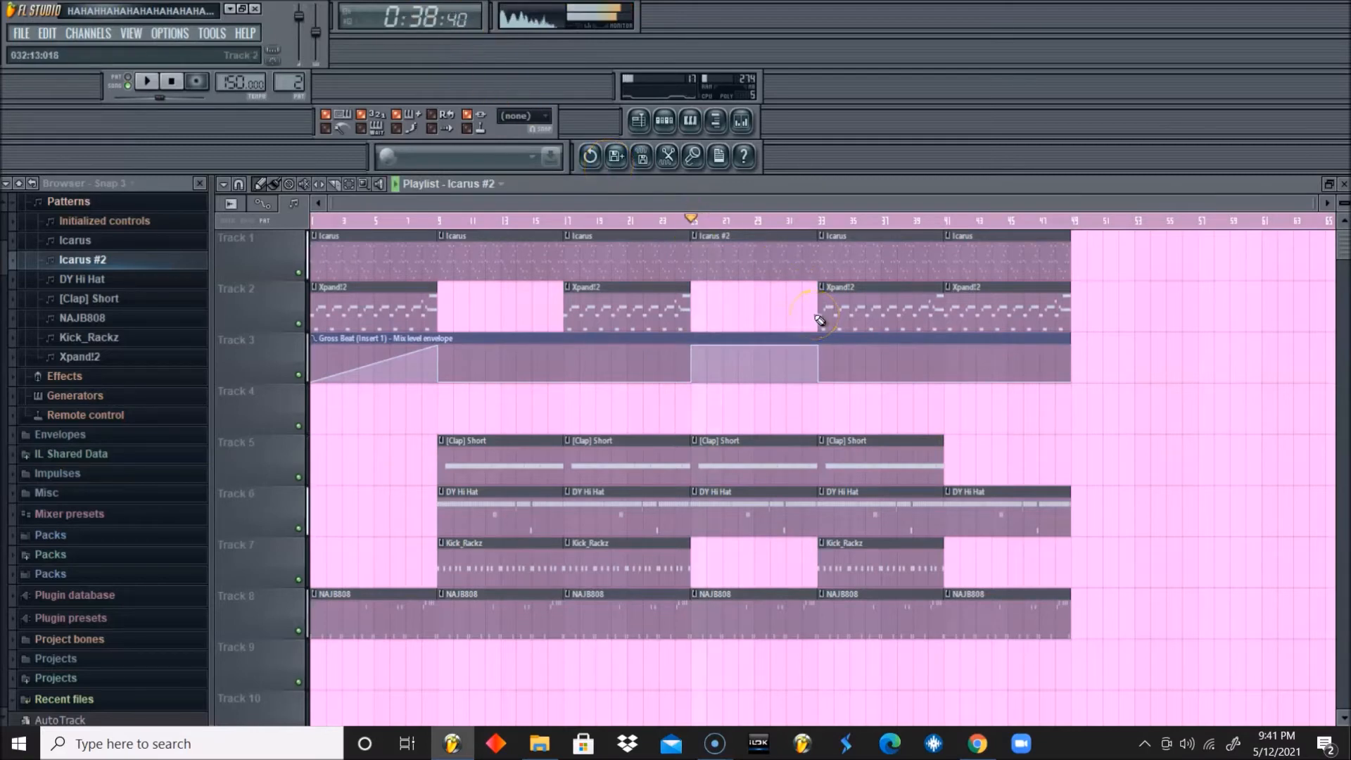
click(742, 120)
click(1050, 280)
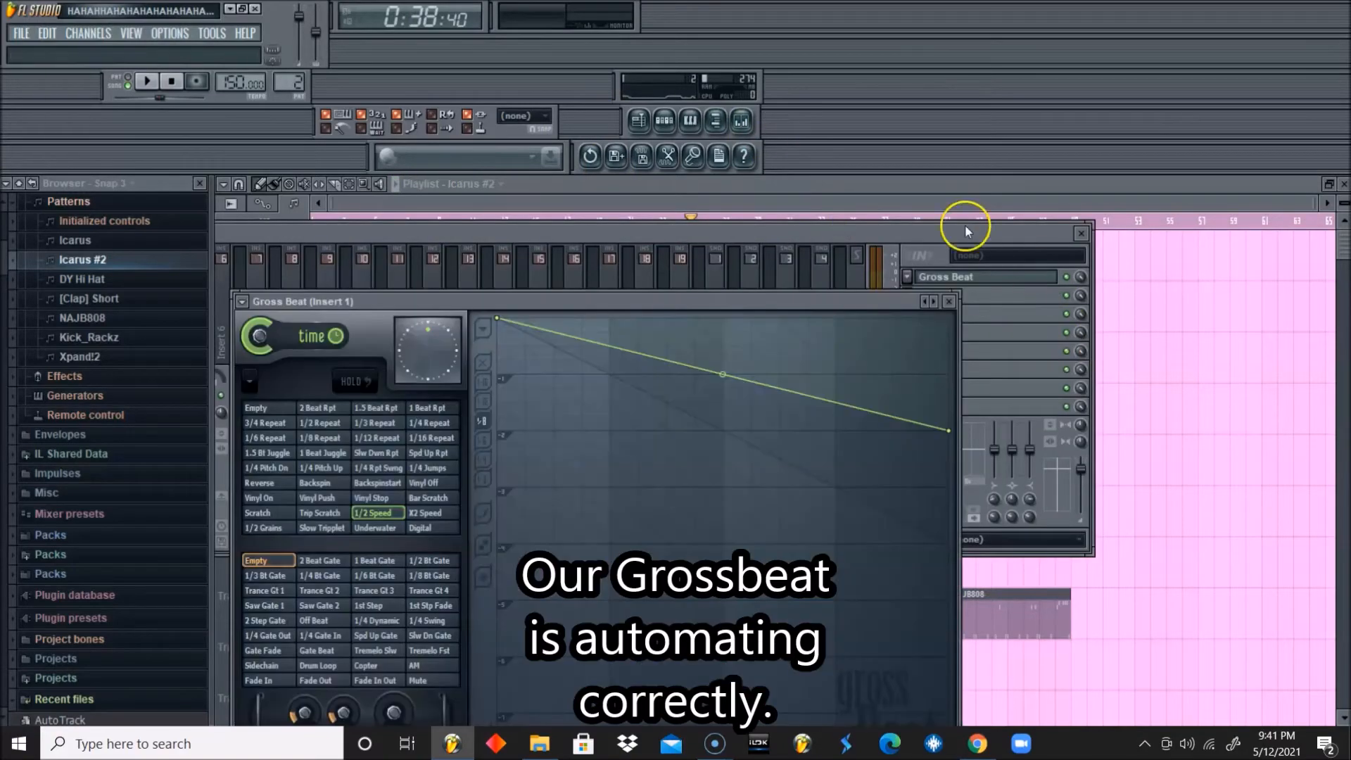
click(858, 195)
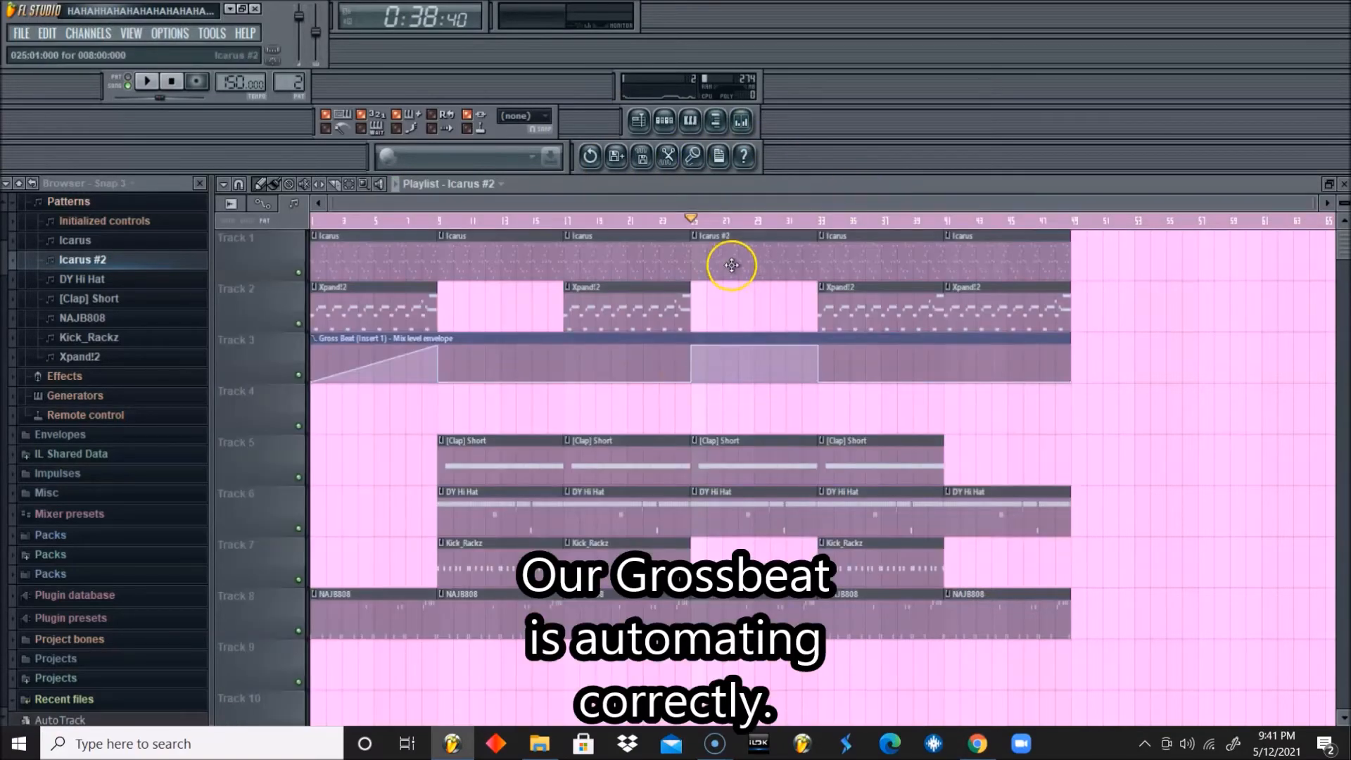
key(space)
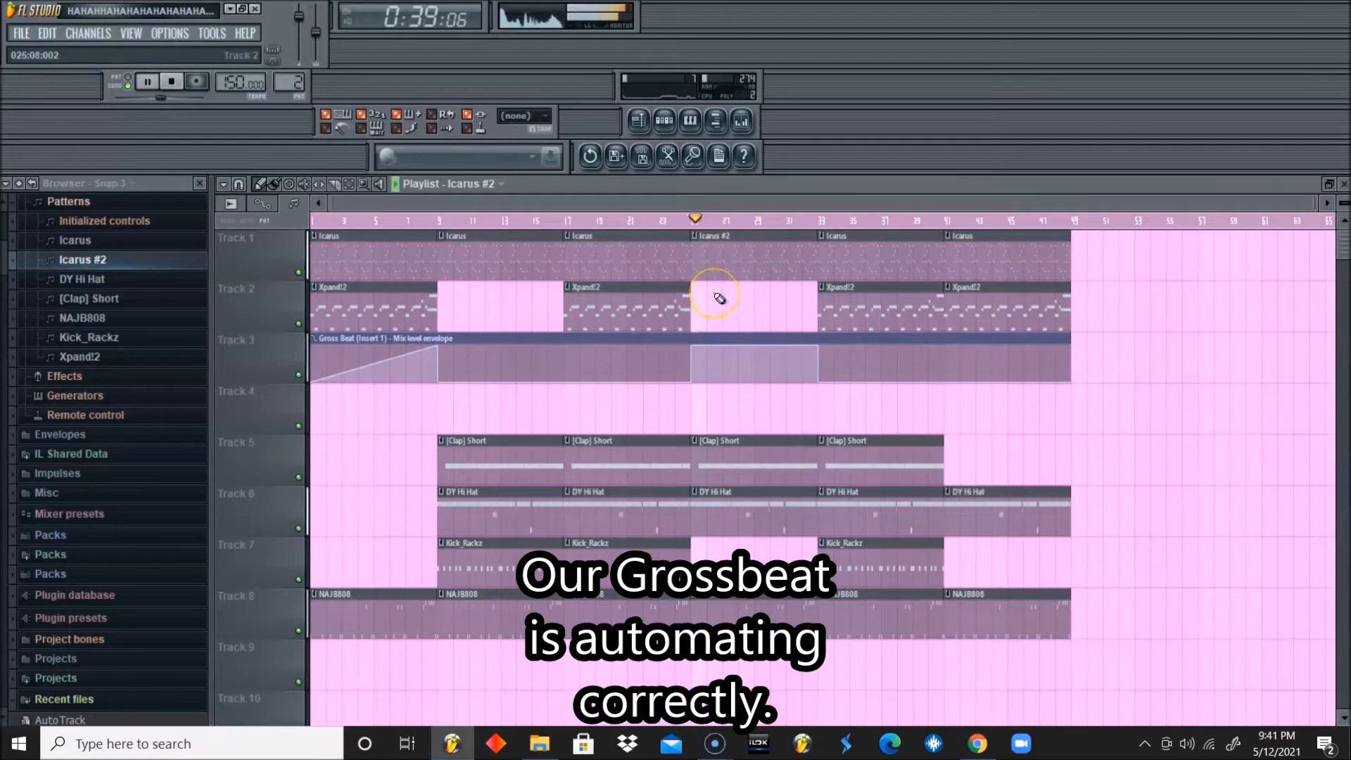
key(space)
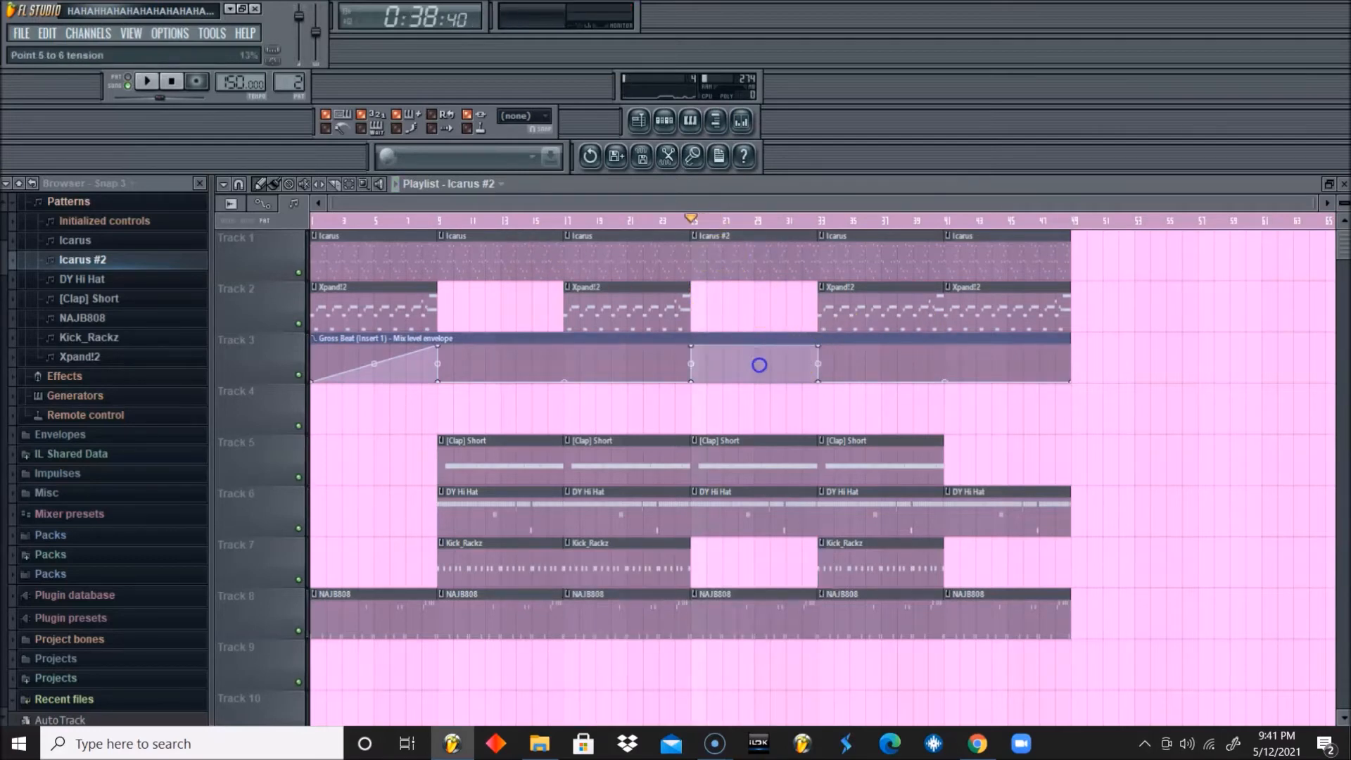
Lower the mix level automation point at bar 33 to 0% for a gradual fade-out from bar 25, and play it back
drag(818, 345, 818, 383)
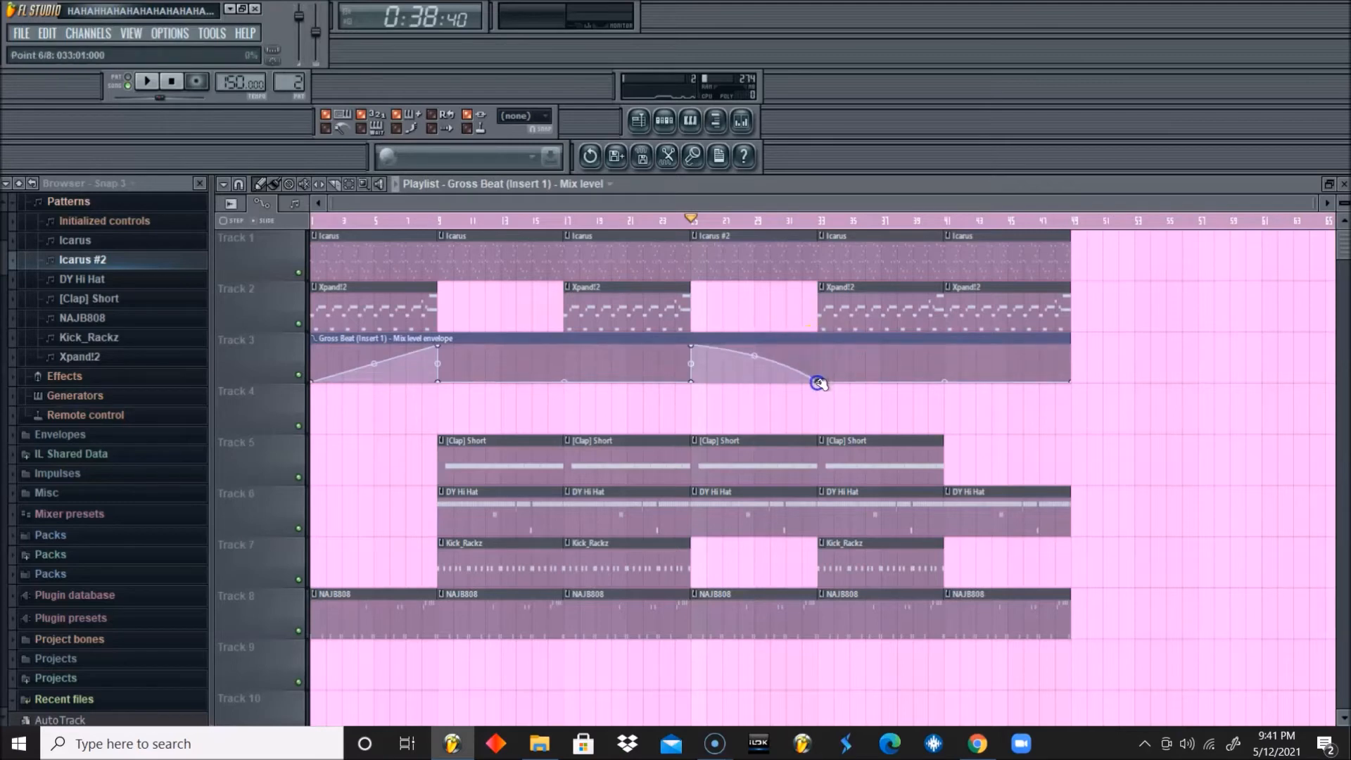
key(space)
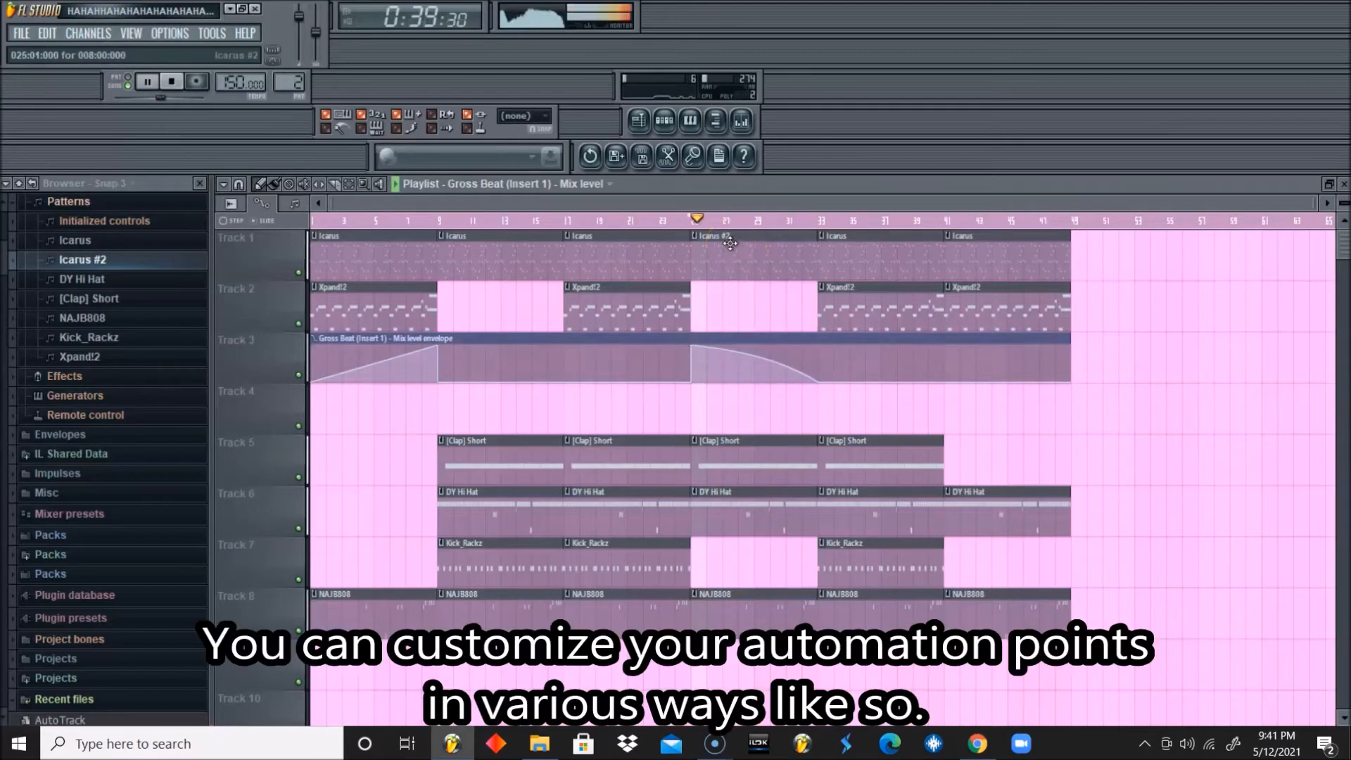
drag(759, 361, 756, 359)
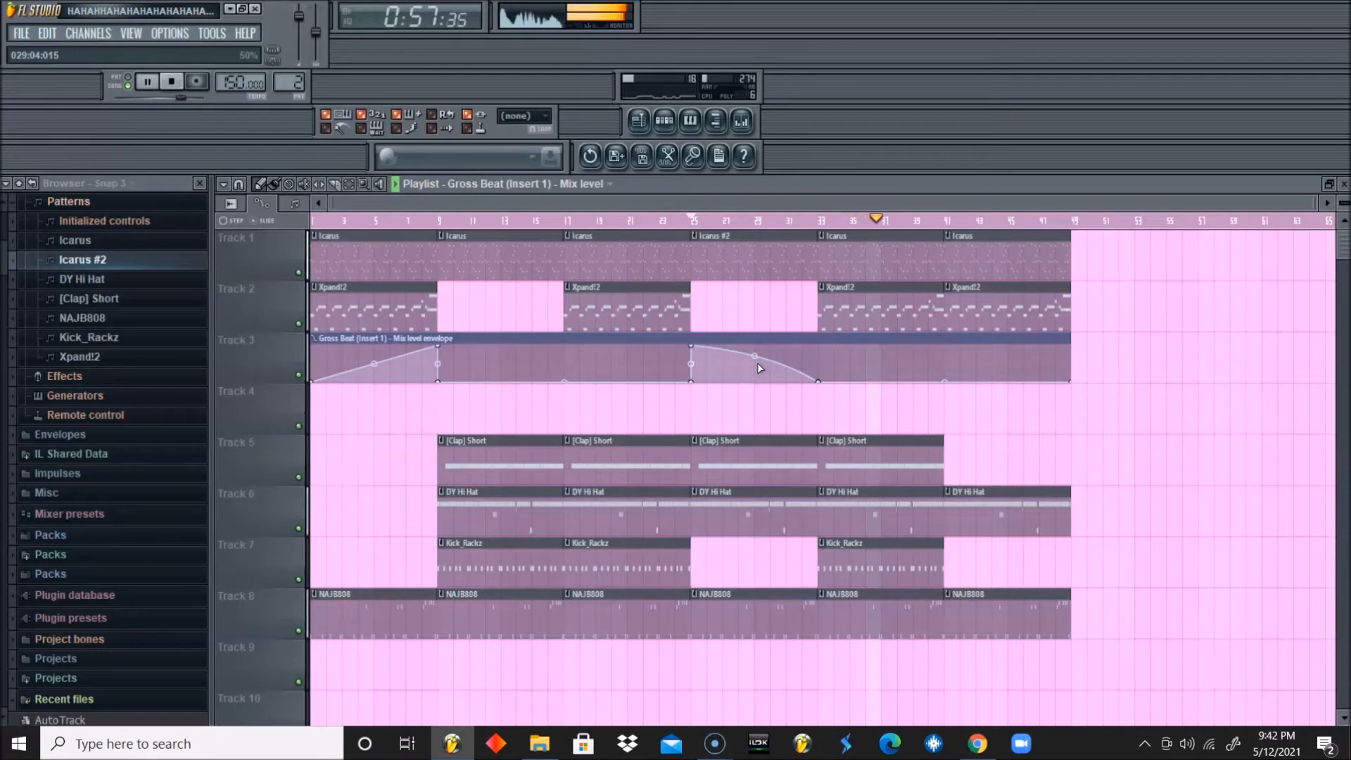
key(space)
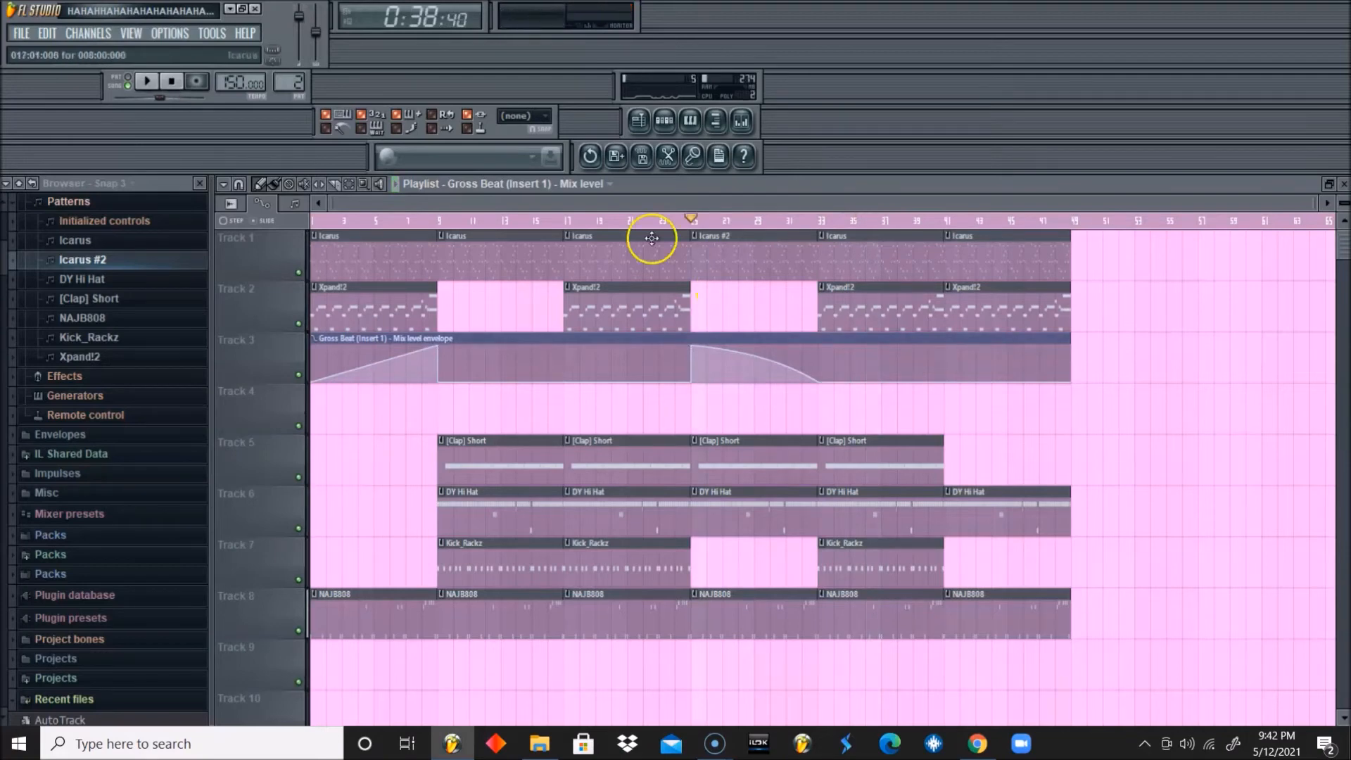
Delete the full-level automation point at bar 9 and slice the mix level clip at bars 25, 9 and 17
right_click(438, 344)
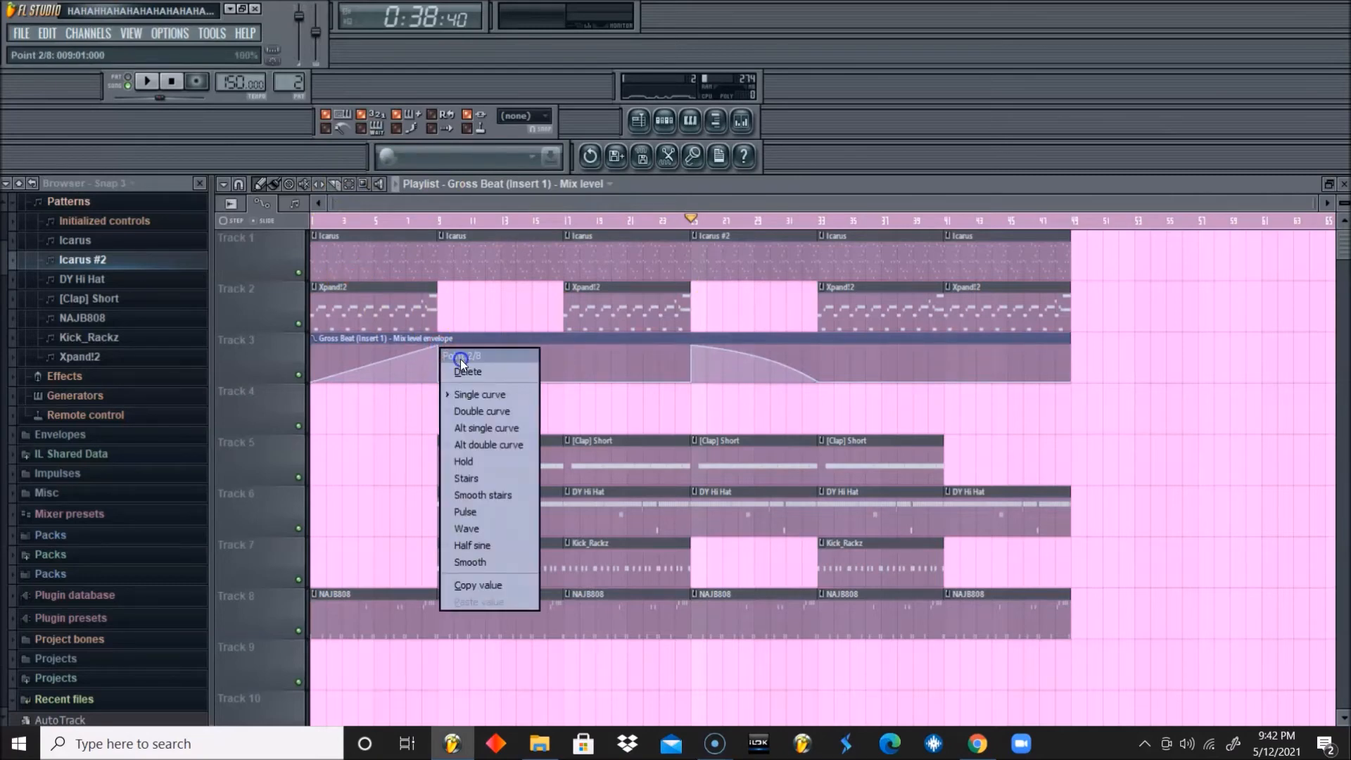
click(460, 358)
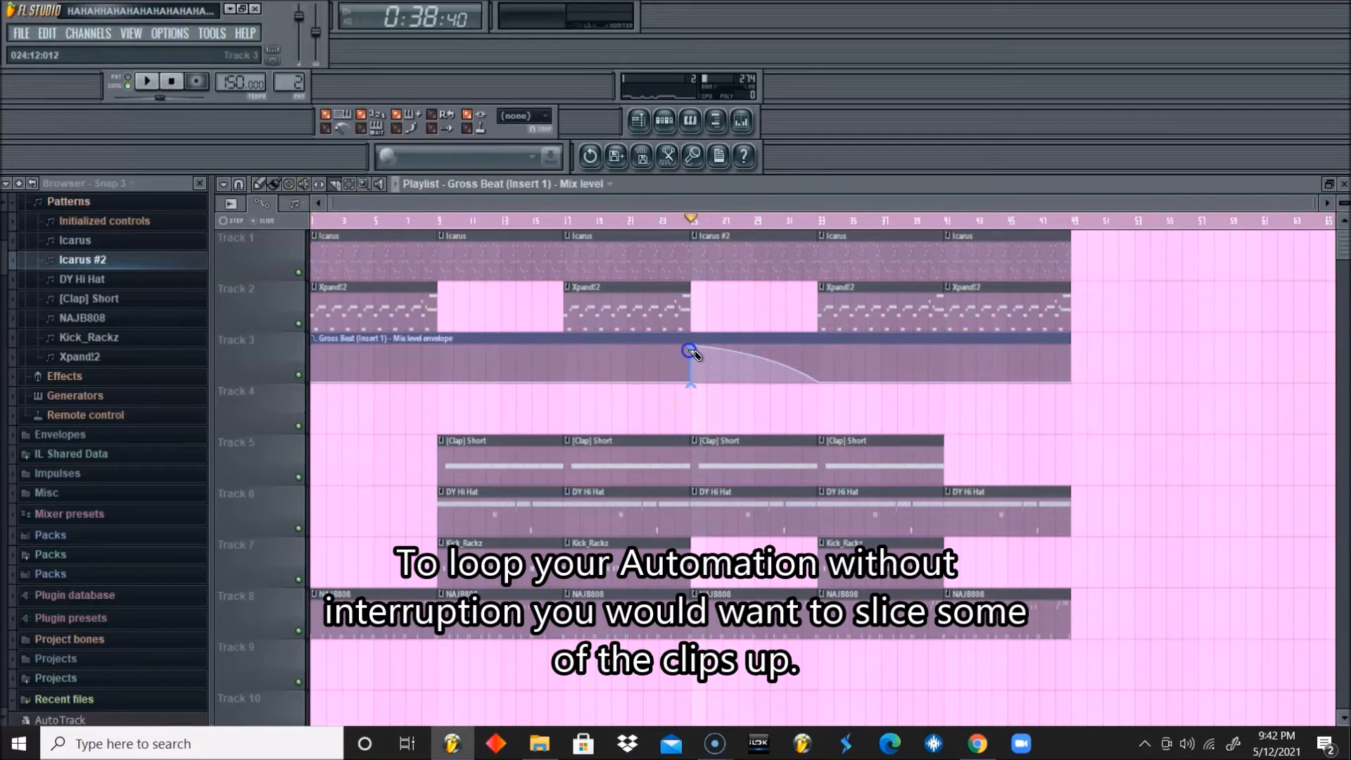
drag(694, 345, 693, 346)
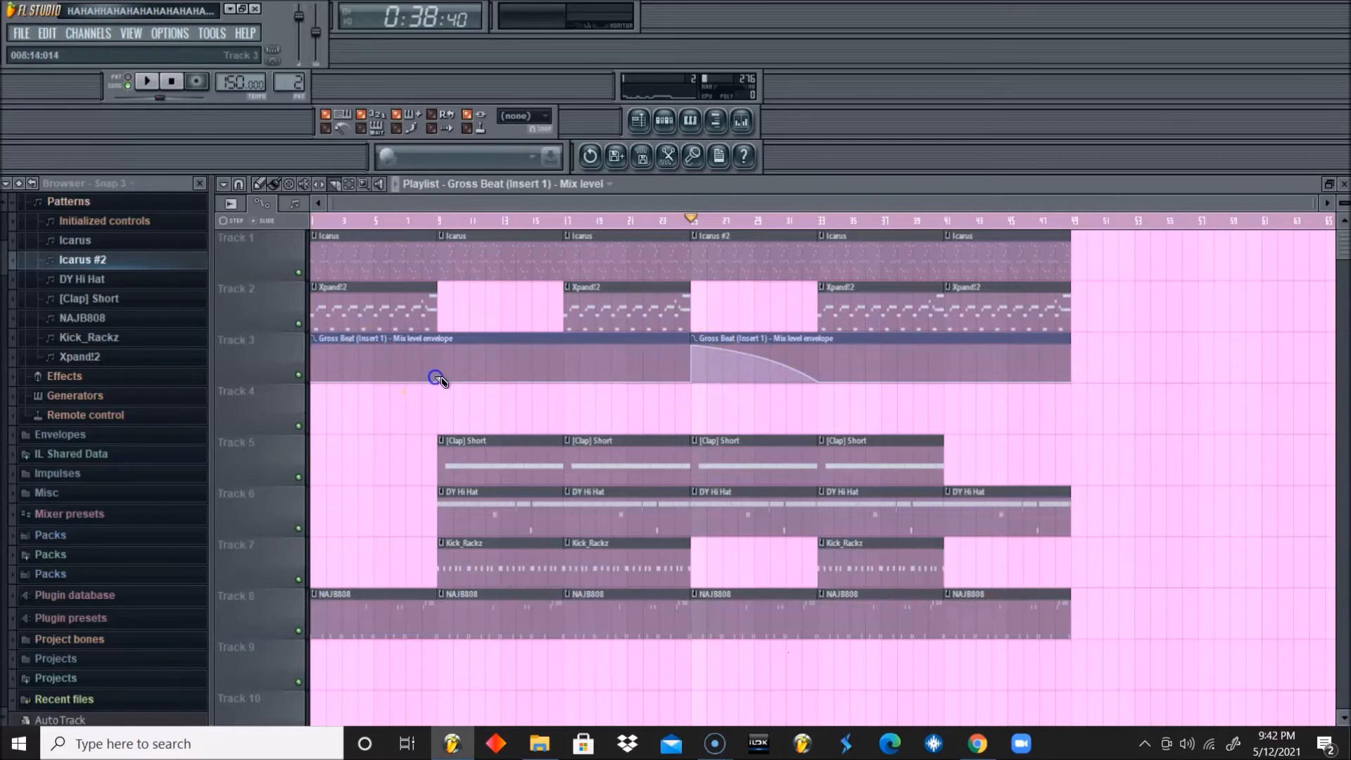
drag(439, 344, 440, 346)
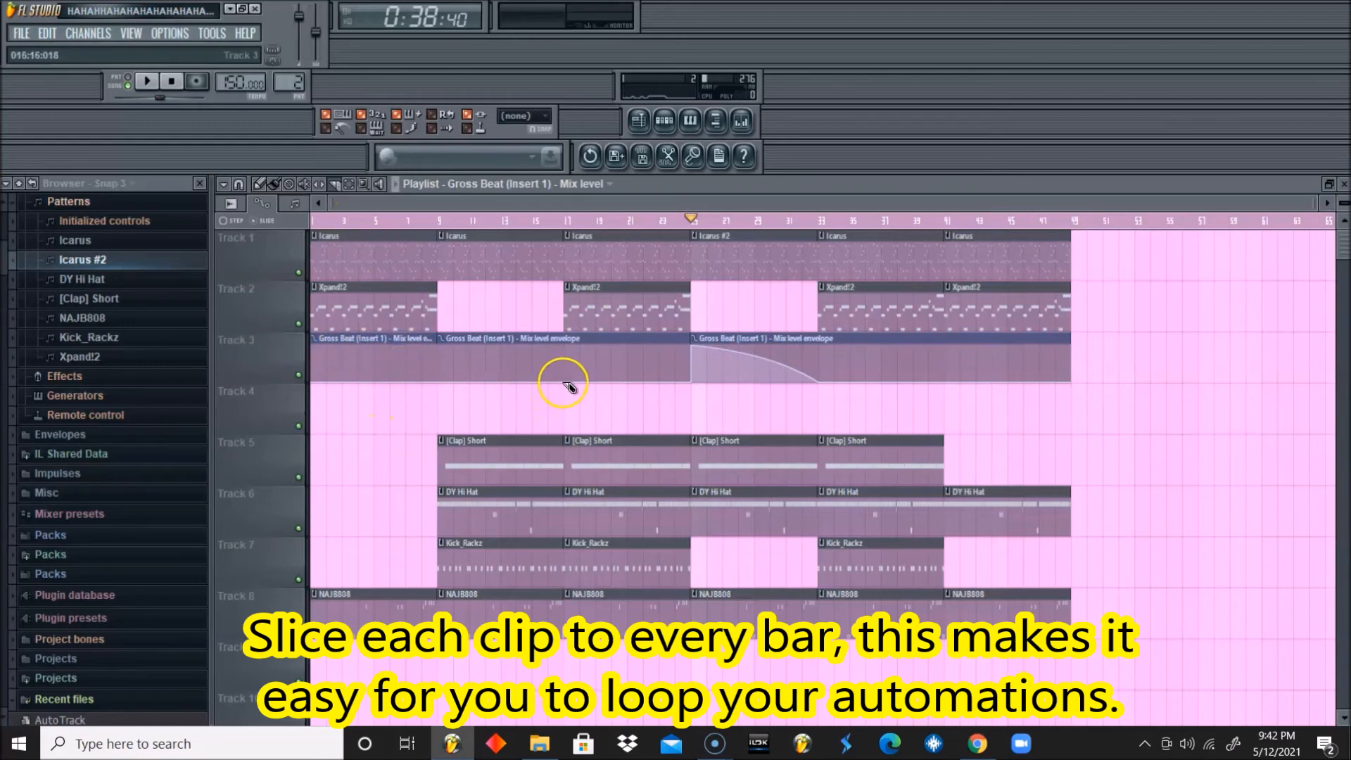
click(566, 355)
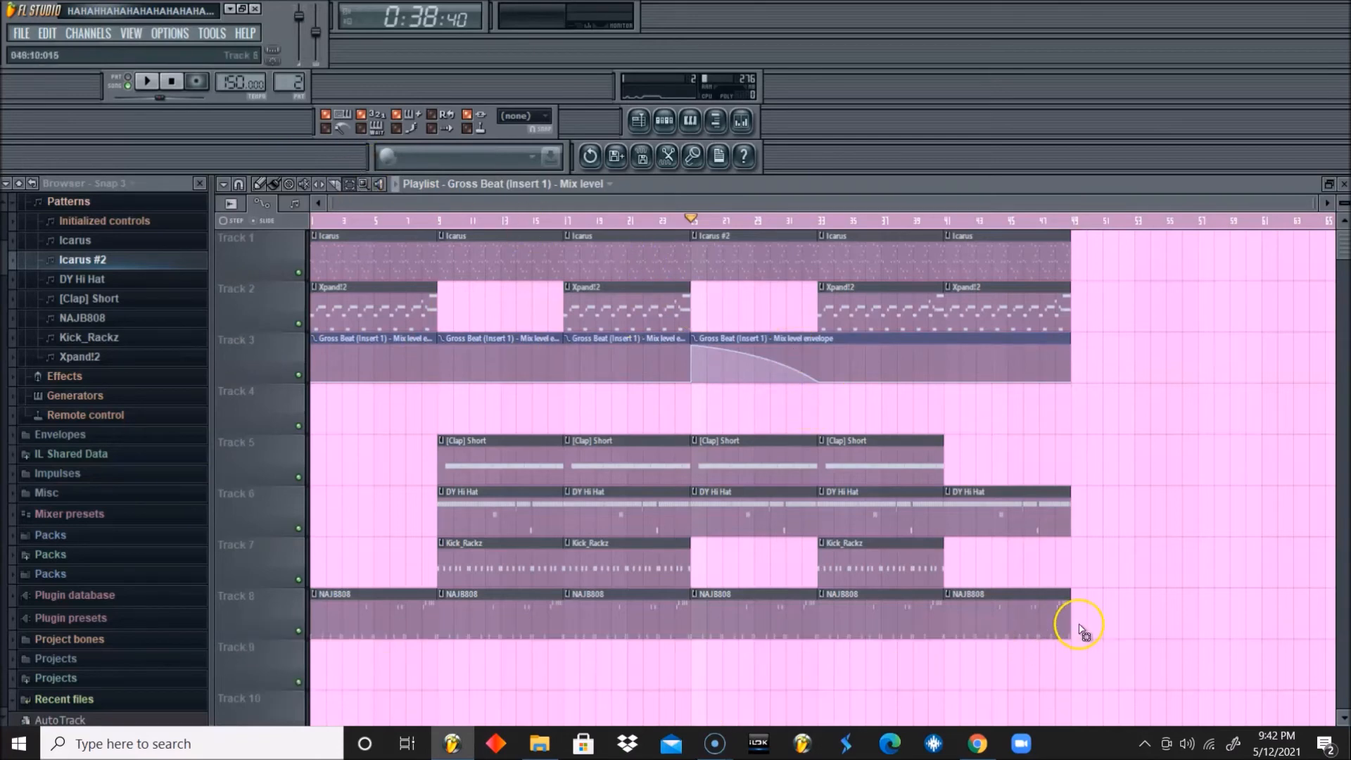
Select all clips from bar 9 to bar 49 on every track and duplicate them directly after the arrangement
drag(1107, 686, 1104, 588)
key(space)
key(space)
key(space)
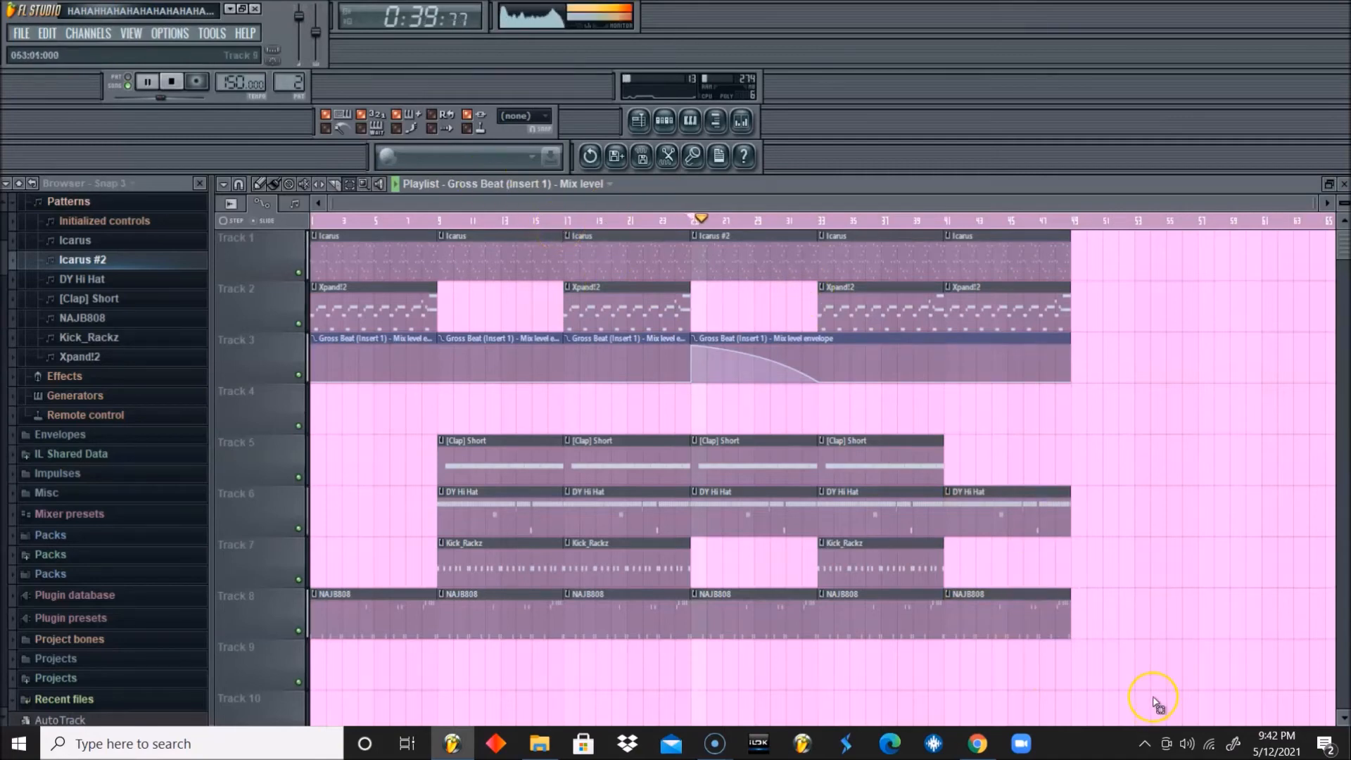
drag(1111, 686, 478, 209)
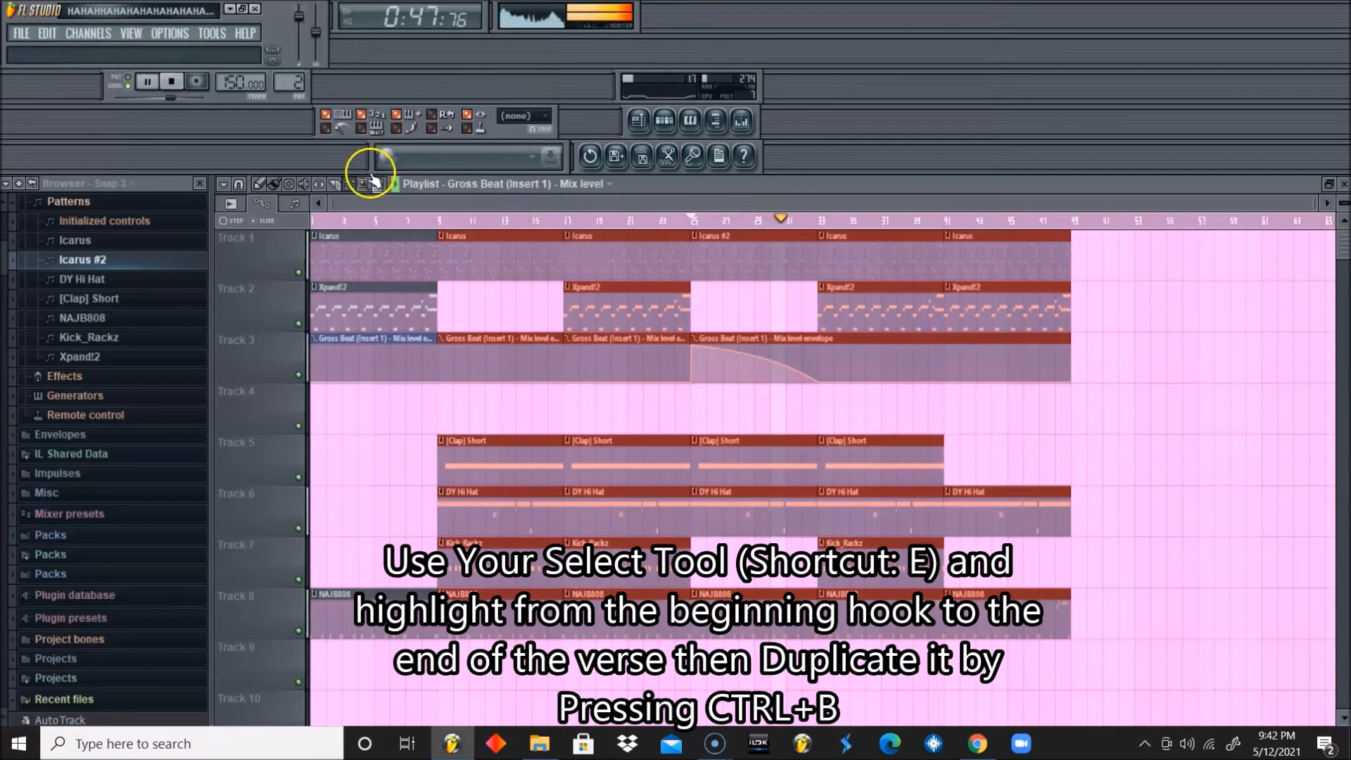
click(364, 184)
click(469, 325)
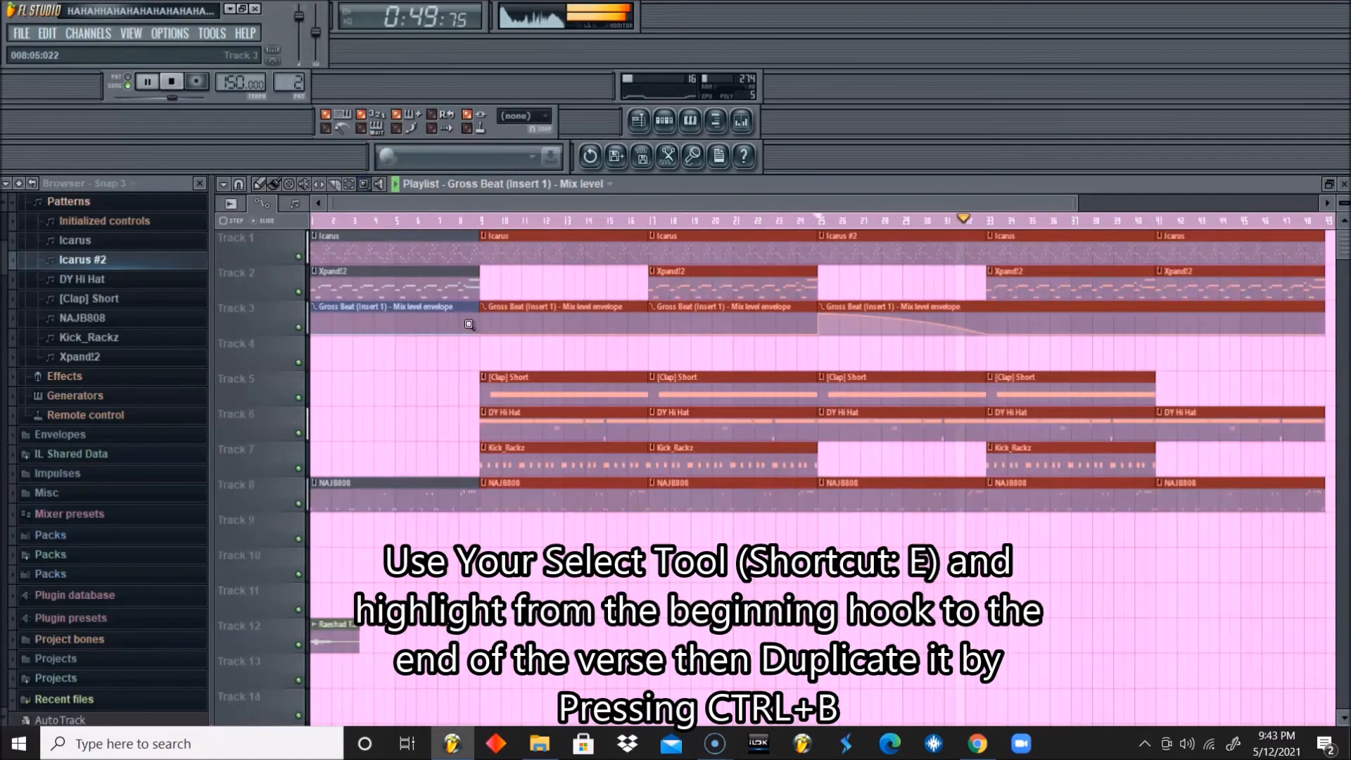
click(261, 184)
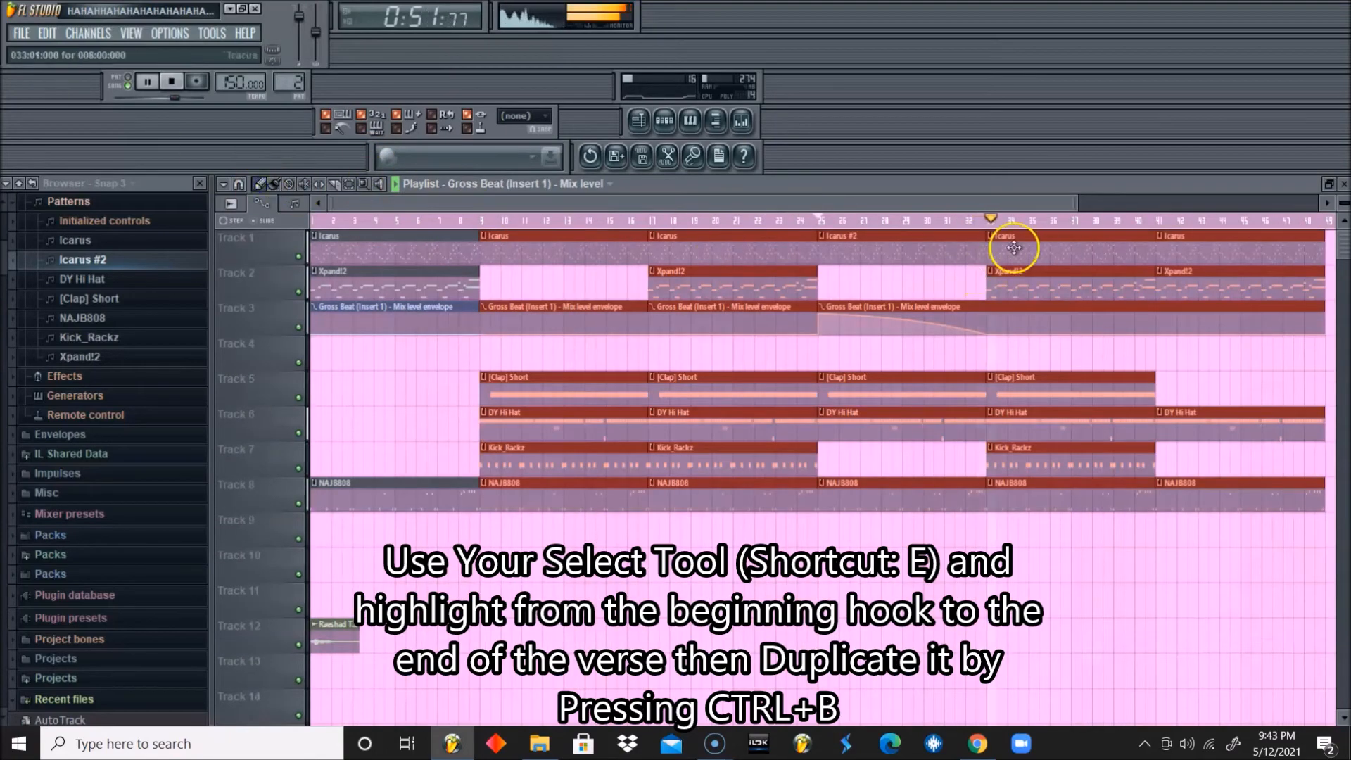
drag(1074, 204, 1196, 205)
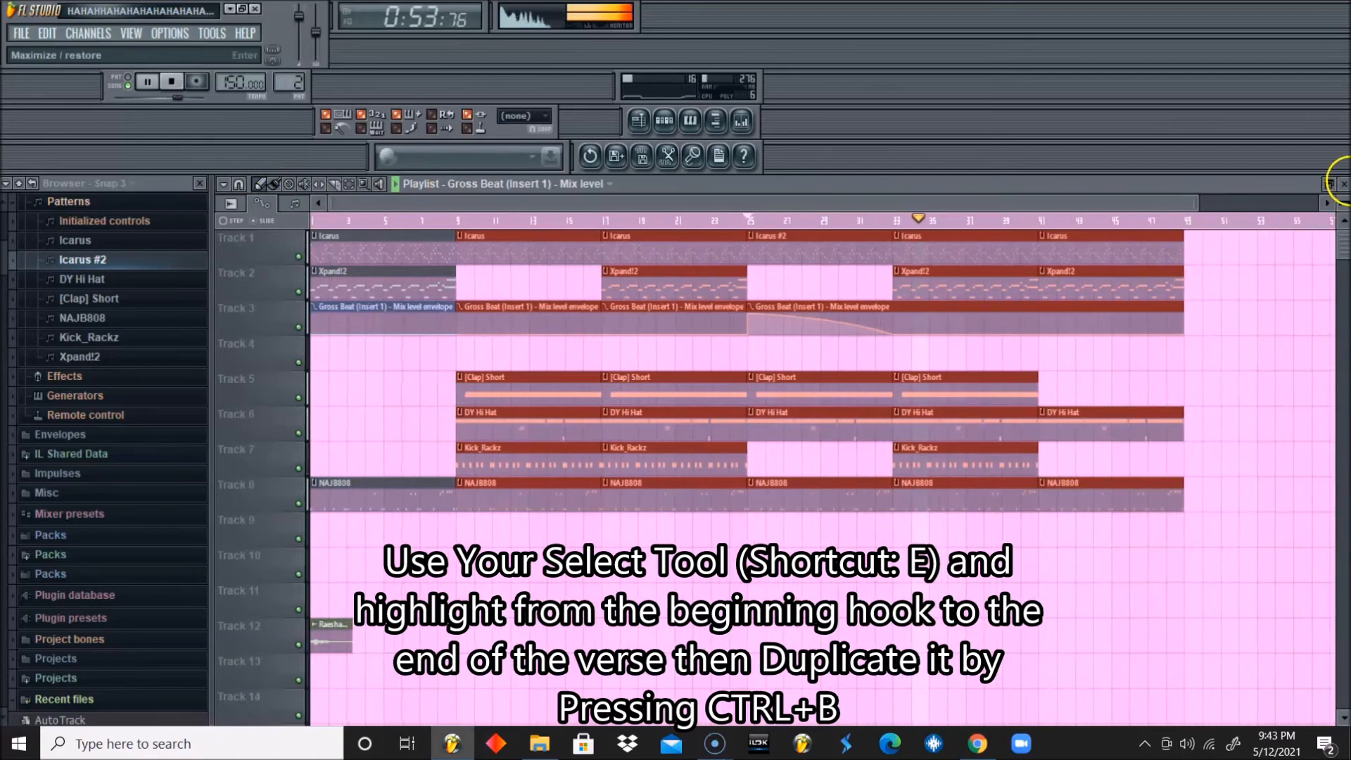
mouse_move(1344, 203)
mouse_down()
mouse_move(1344, 184)
mouse_move(1344, 197)
mouse_up()
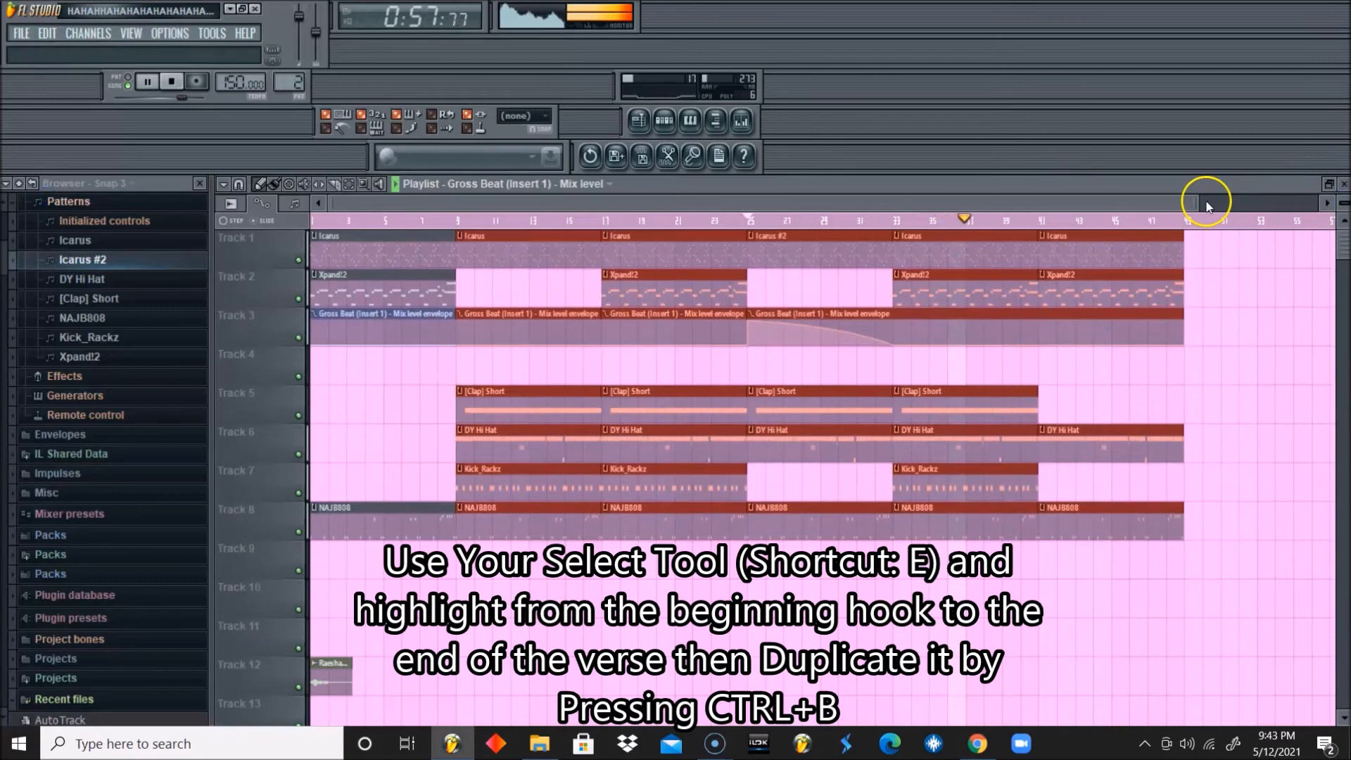
drag(1205, 204, 876, 231)
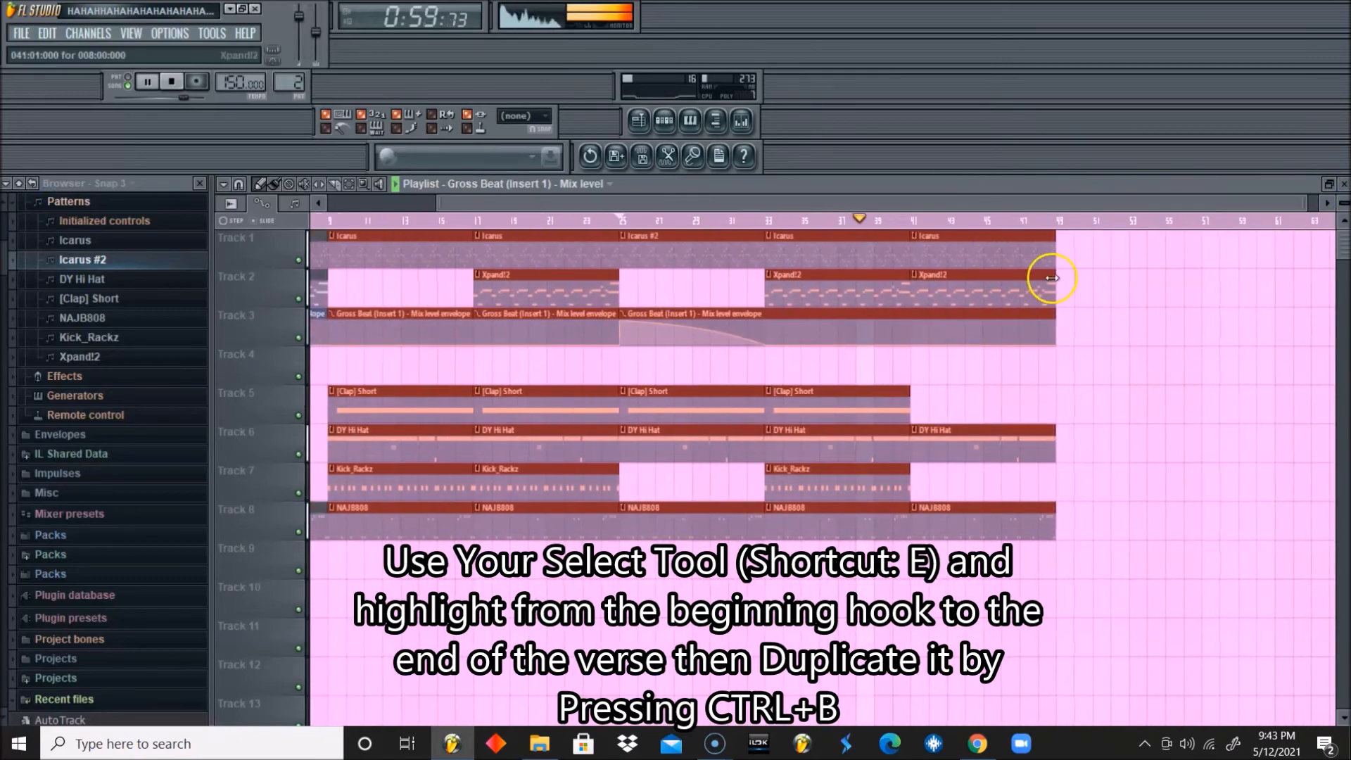
click(1185, 225)
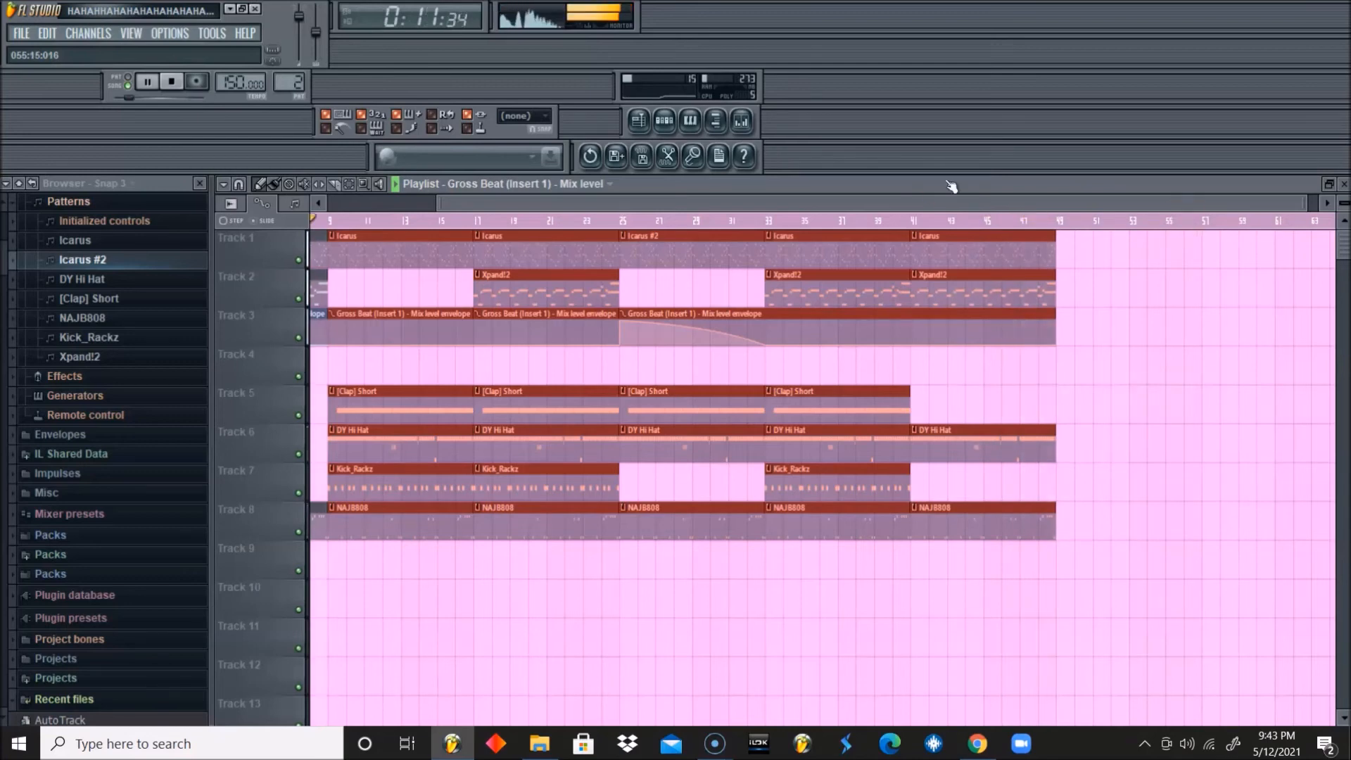
key(space)
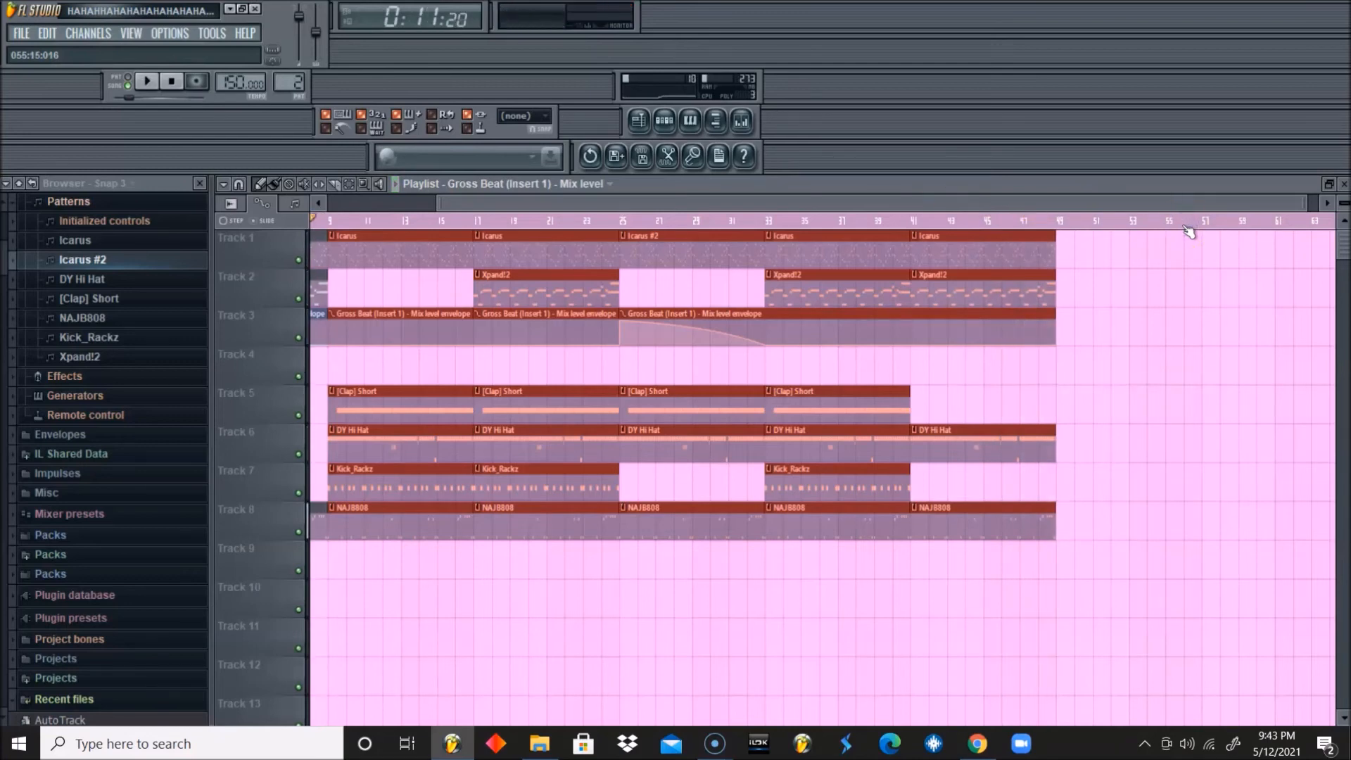
key(ctrl+b)
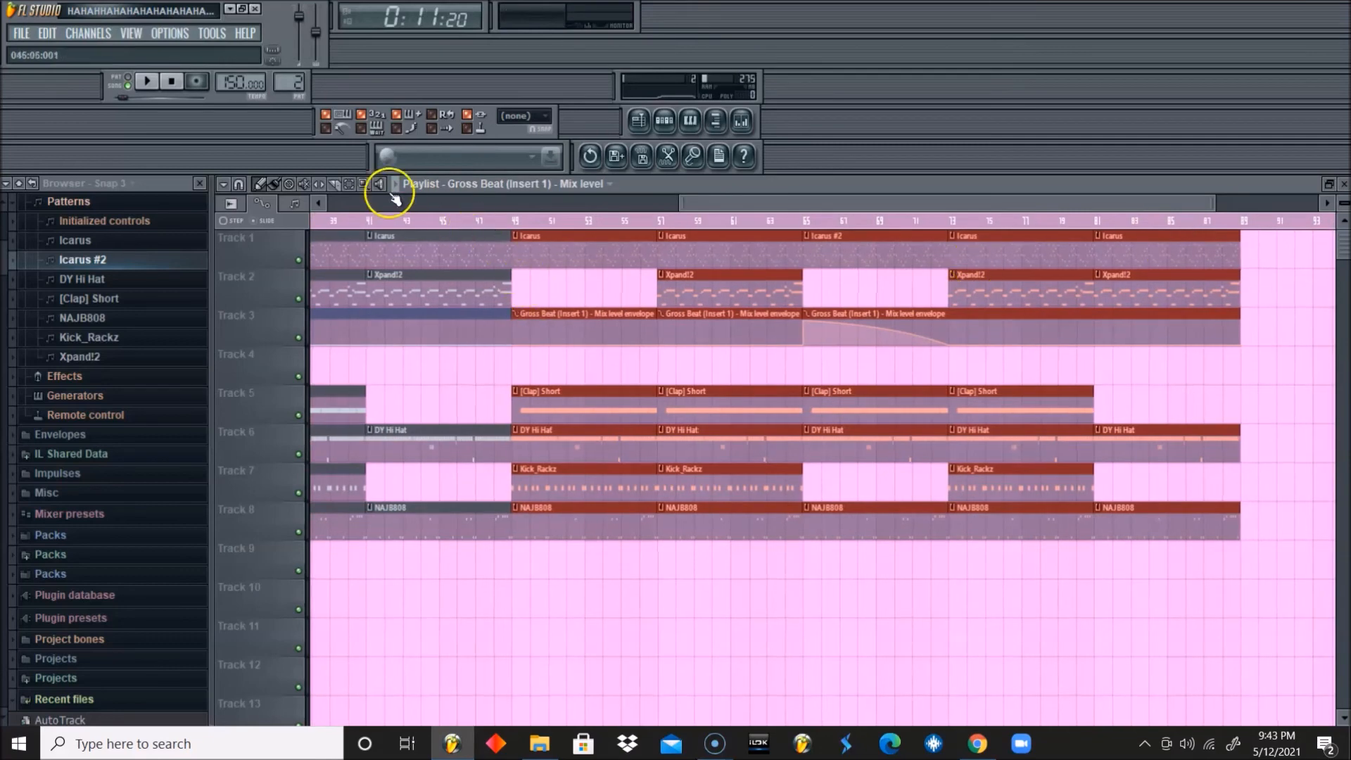
Try removing the duplicated block of clips from bar 49 onward and restore it
click(366, 185)
right_click(451, 253)
click(240, 185)
click(261, 185)
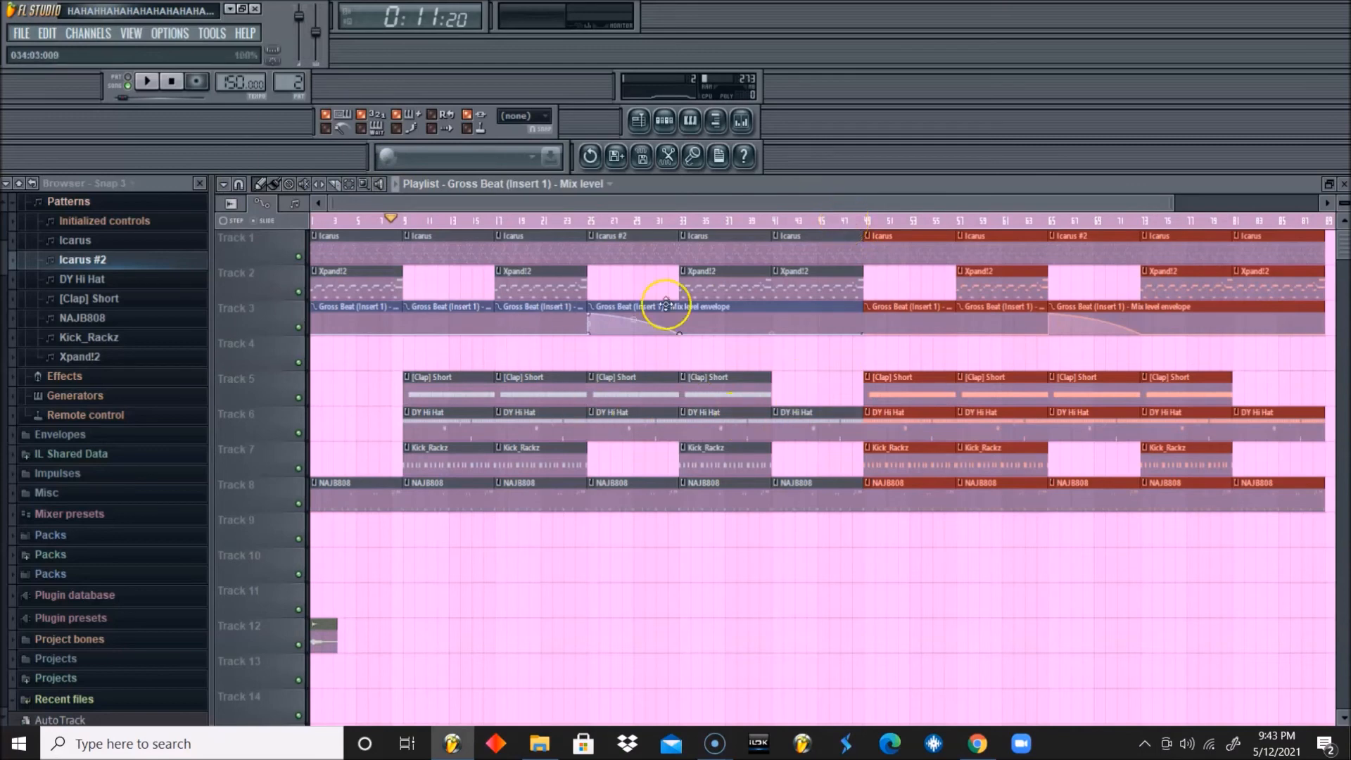
key(Delete)
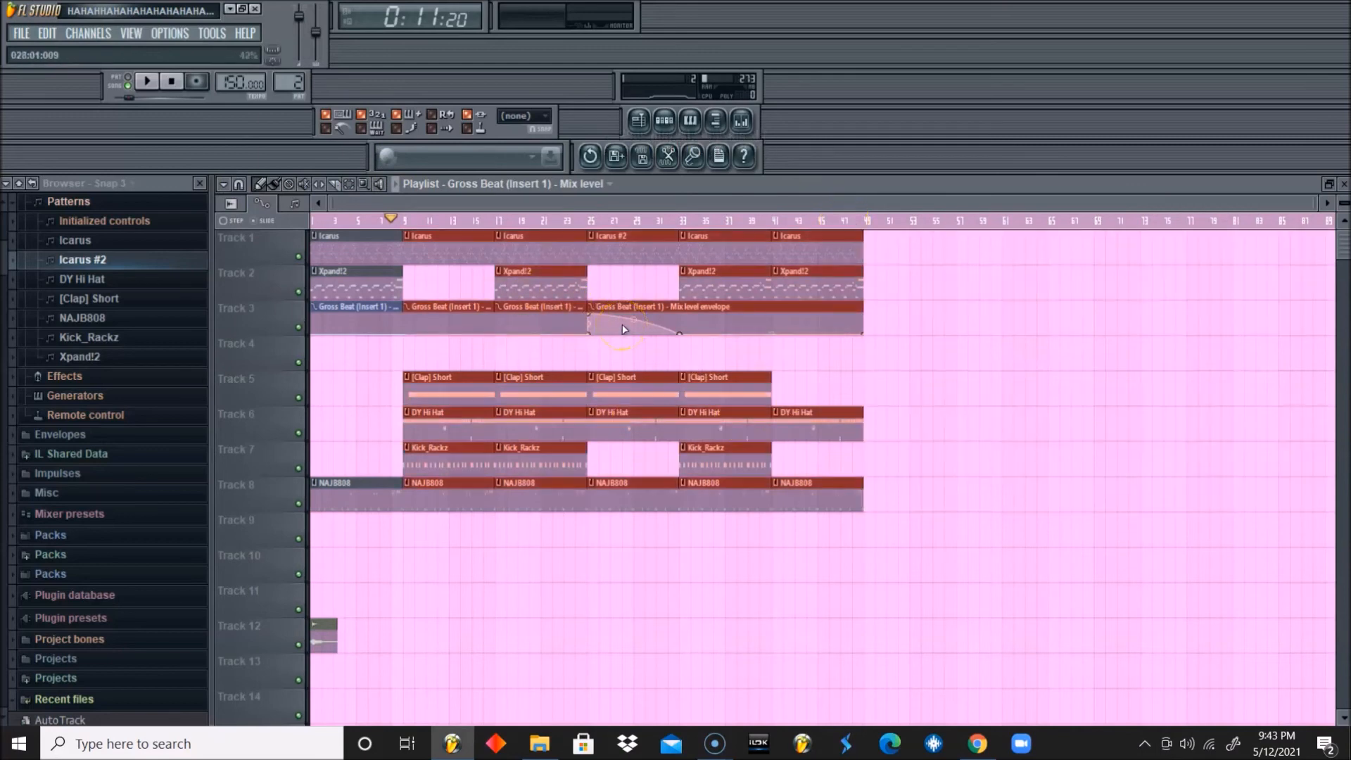
key(ctrl+z)
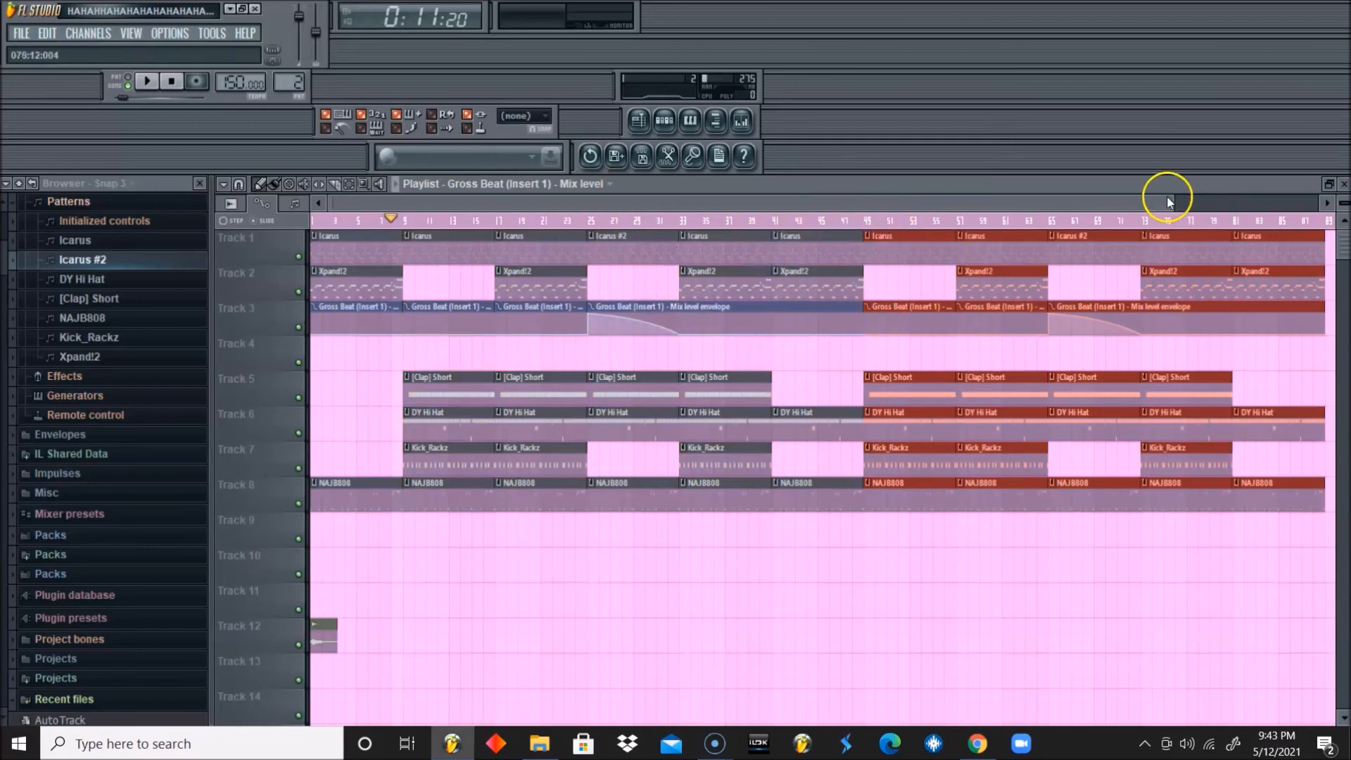
Play from bar 71, duplicate the selected block again so the copy starts at bar 89, and clear the selection
drag(1168, 200, 1323, 204)
click(990, 224)
key(space)
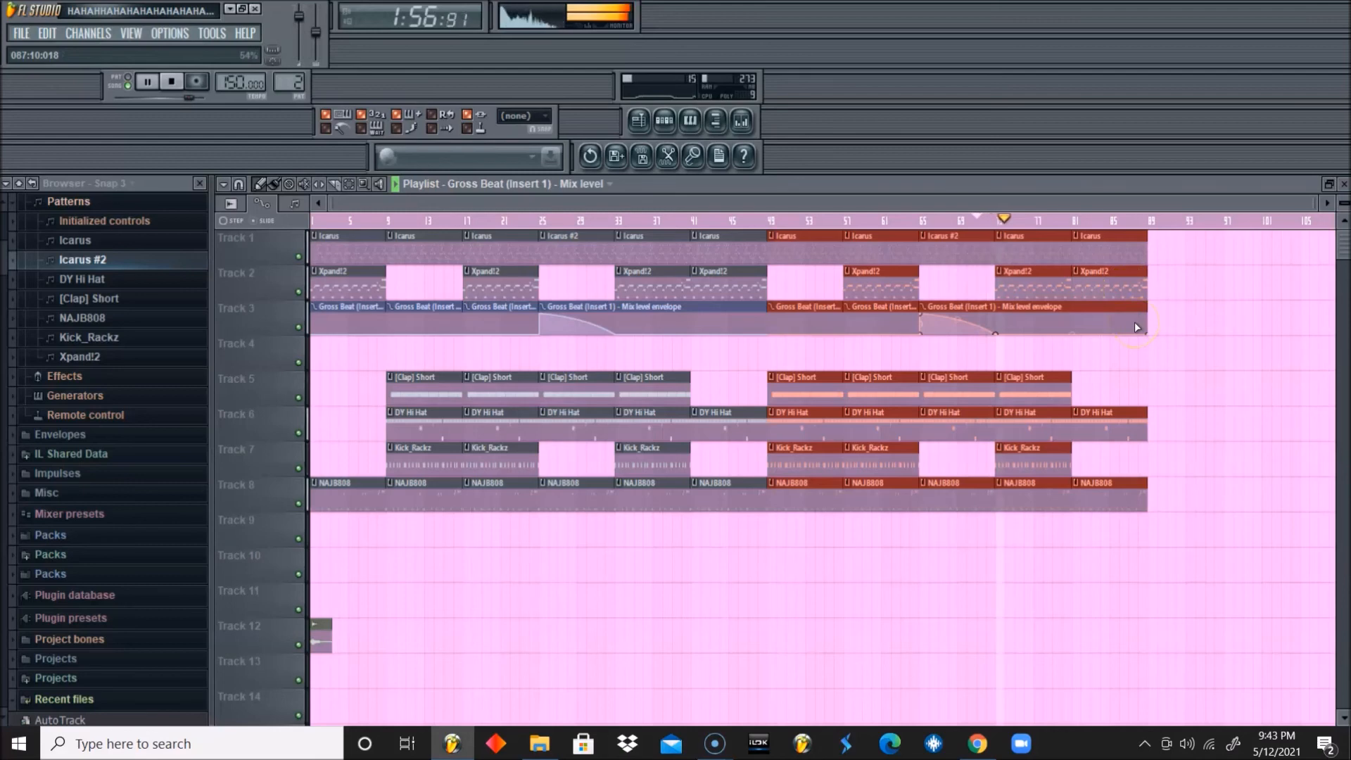
key(ctrl+b)
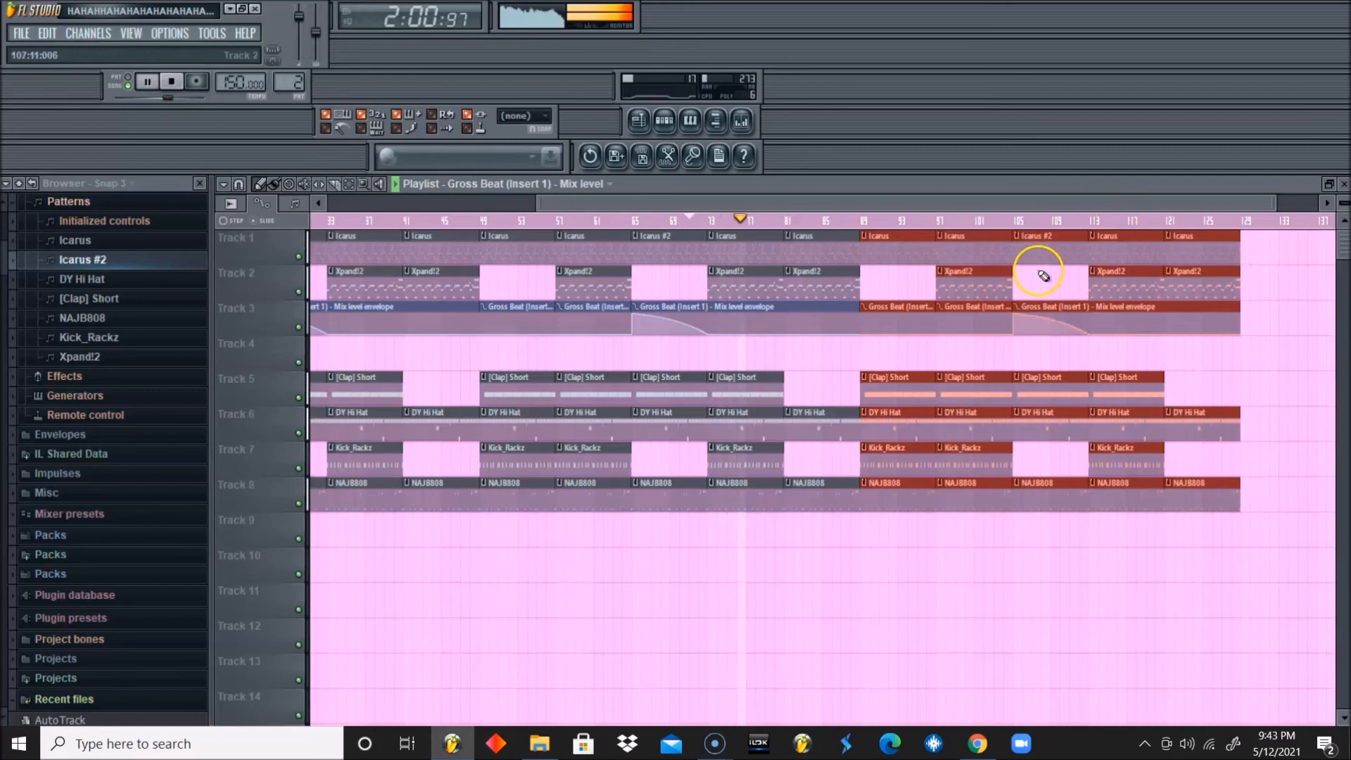
right_click(1077, 291)
key(space)
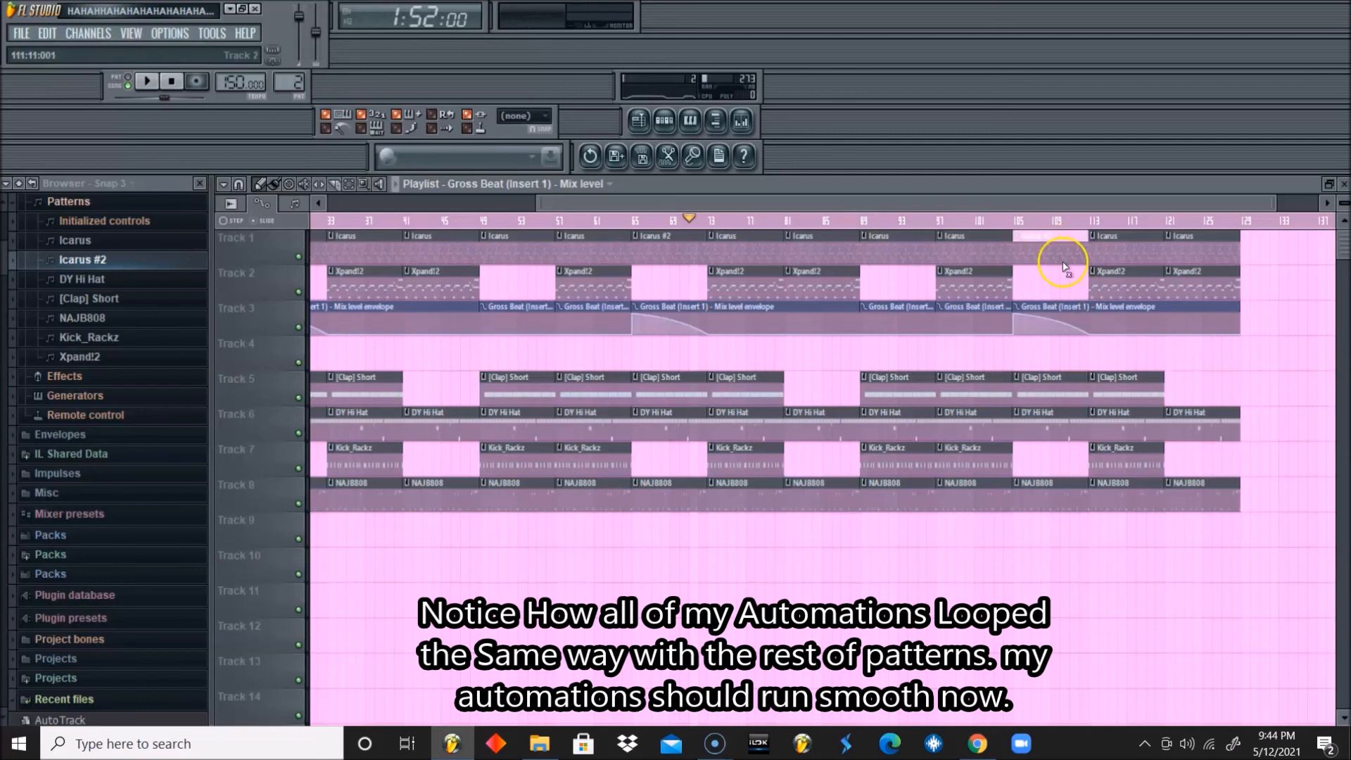
drag(1082, 330, 1082, 321)
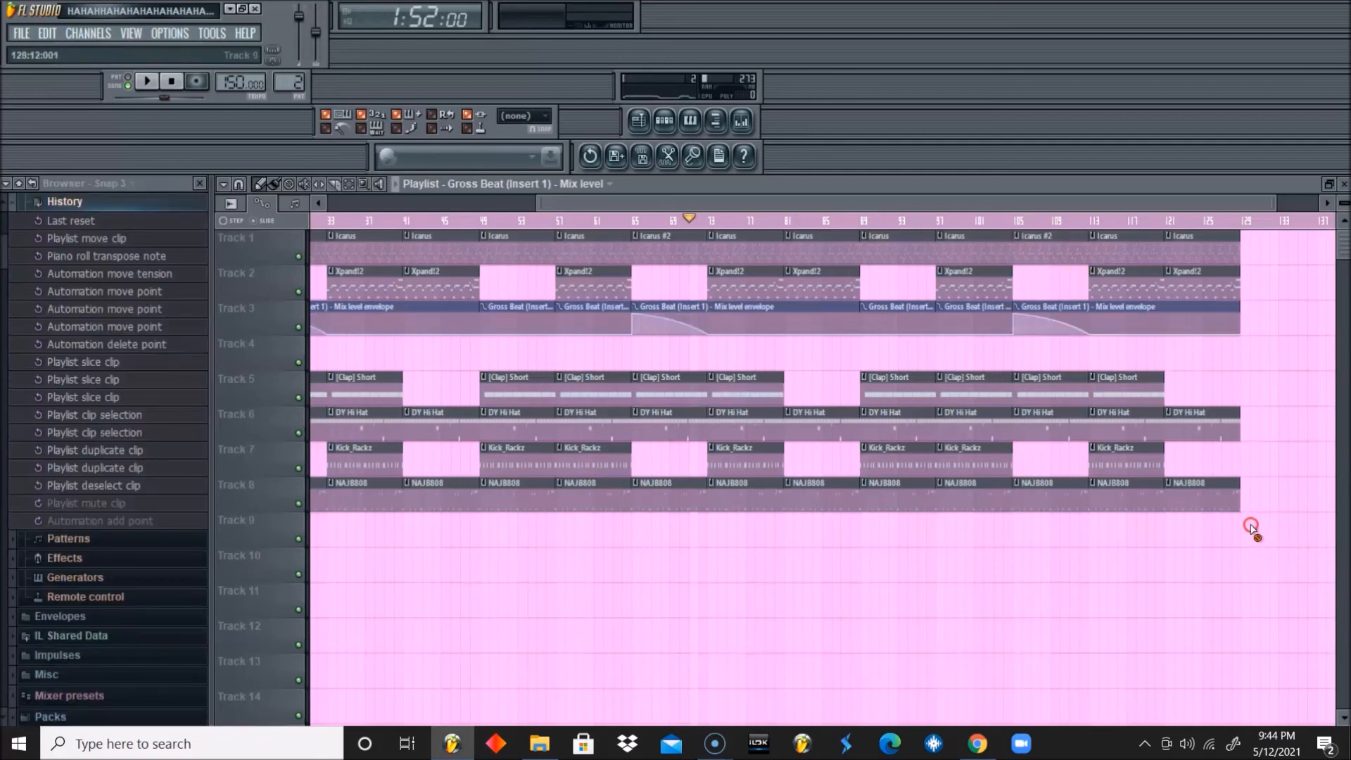
Delete all melody, automation, drum and 808 clips from bar 105 onward so the arrangement ends at bar 105
right_click(1229, 316)
right_click(1207, 282)
right_click(1124, 238)
right_click(1126, 282)
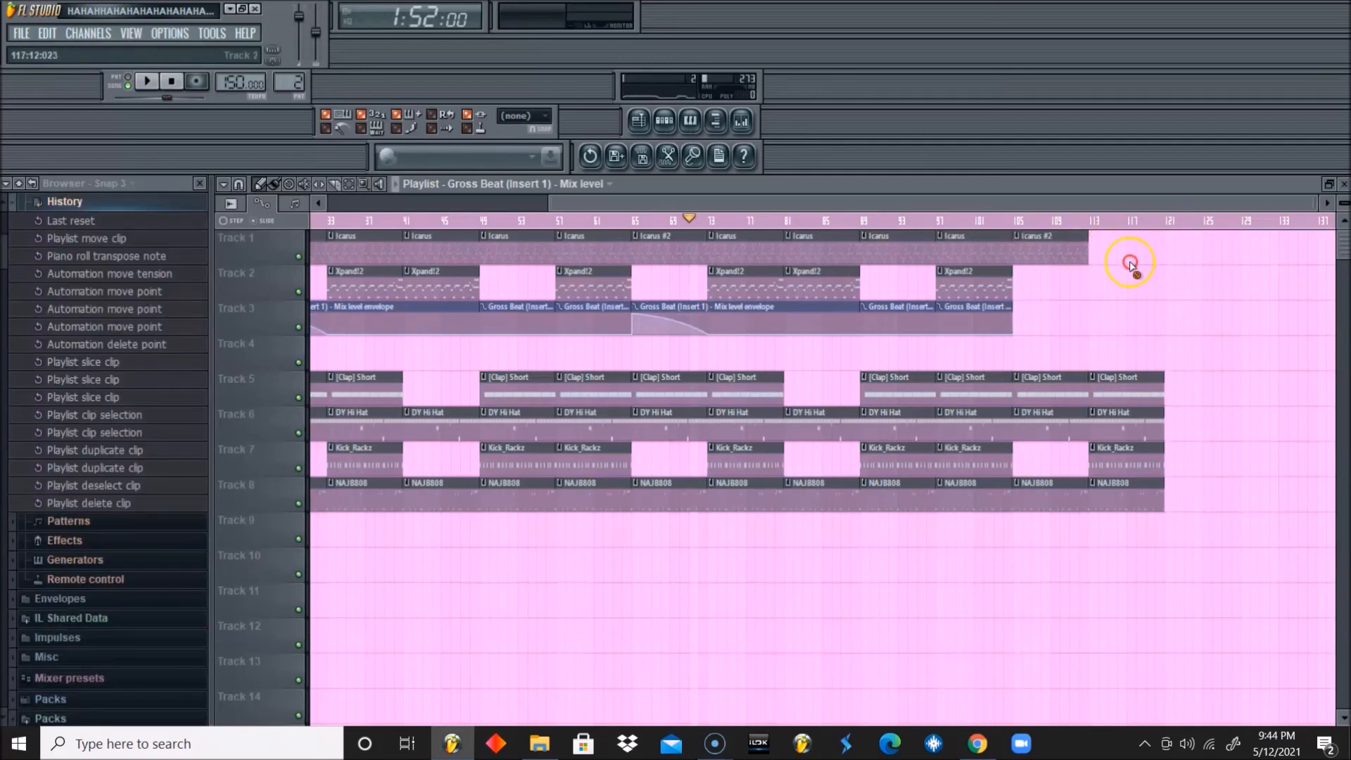
right_click(1052, 247)
right_click(1053, 387)
right_click(1052, 422)
right_click(1119, 457)
right_click(1126, 422)
right_click(1126, 387)
right_click(1056, 496)
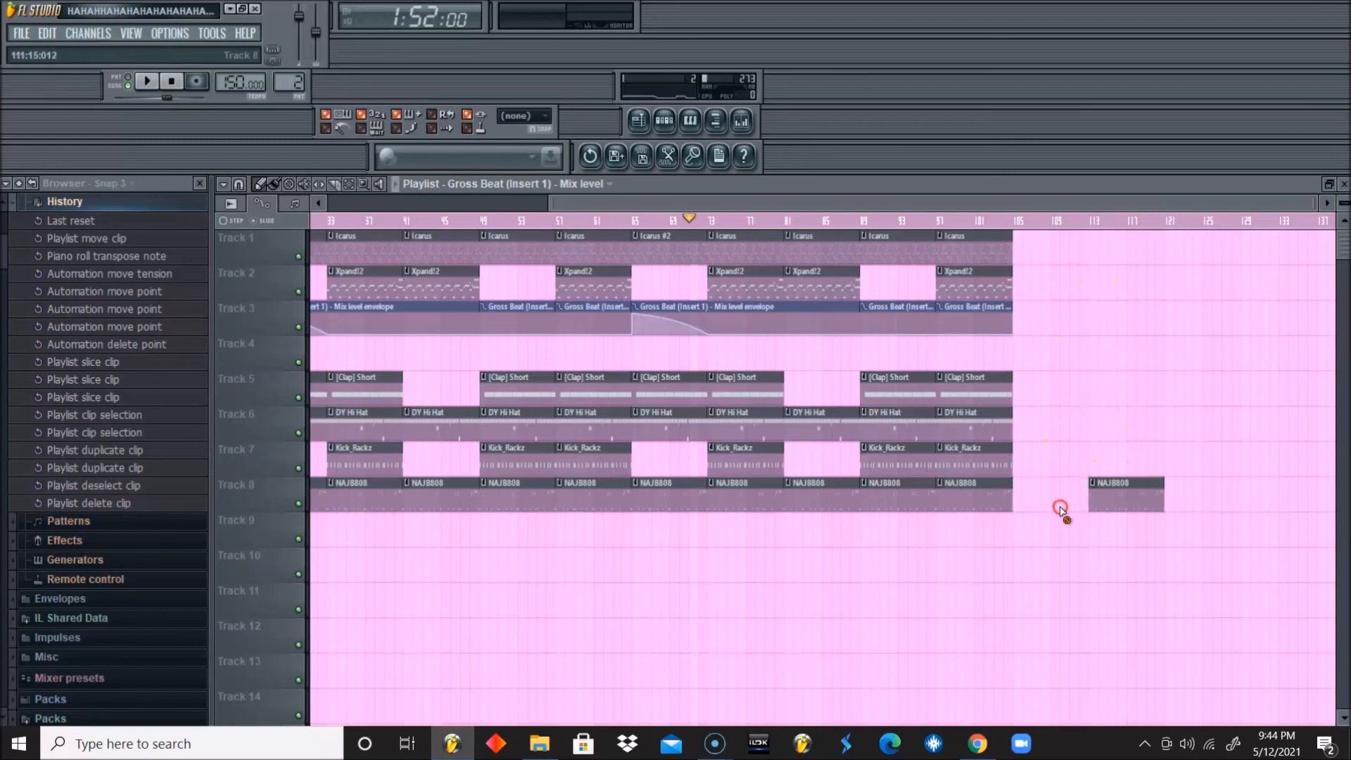
right_click(1126, 493)
scroll(398, 296, left, 5)
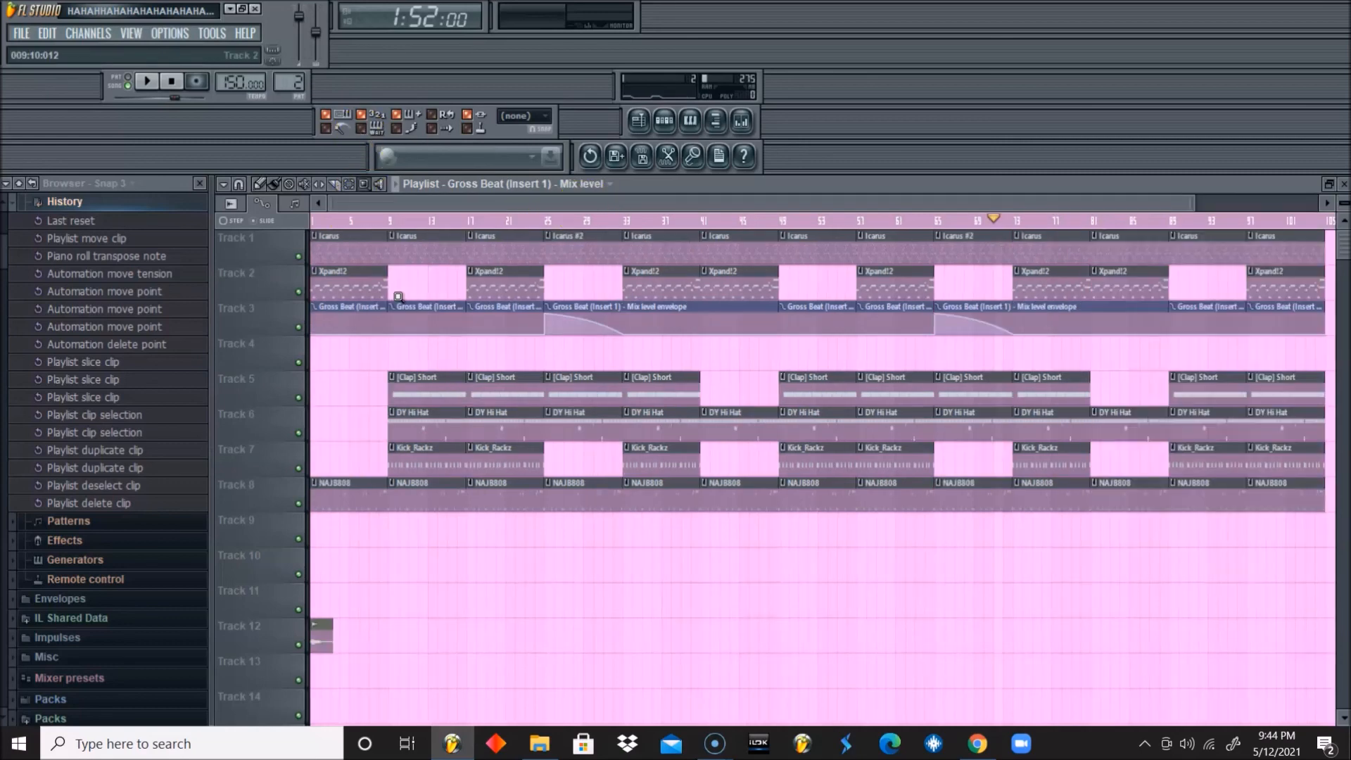